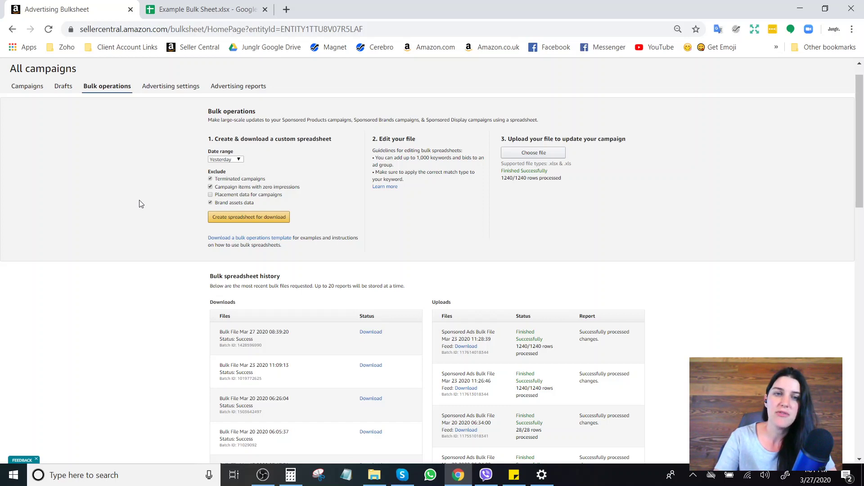
pyautogui.click(231, 160)
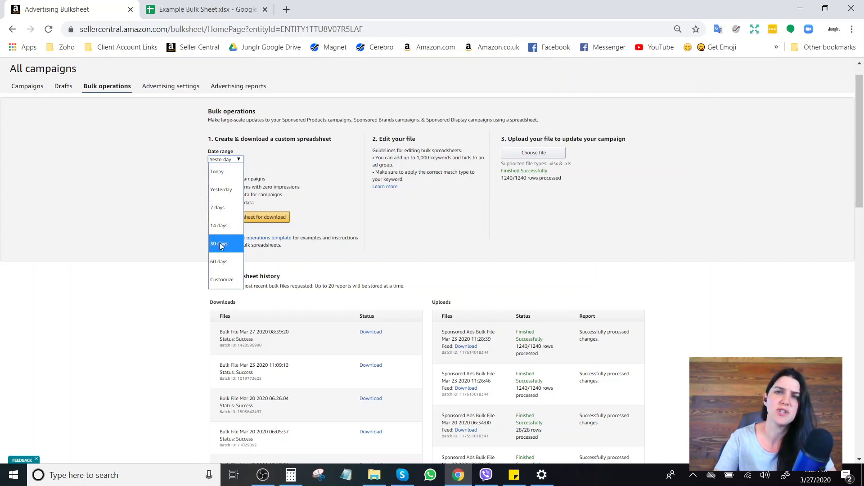
pyautogui.click(219, 280)
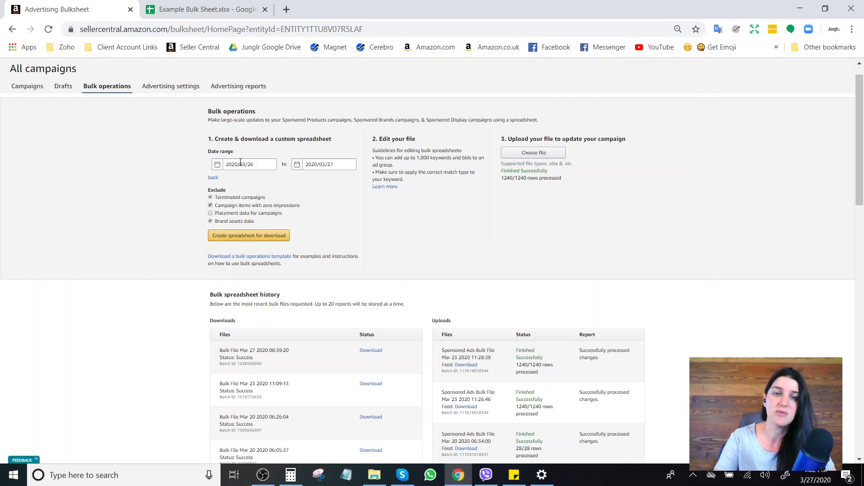
pyautogui.click(333, 164)
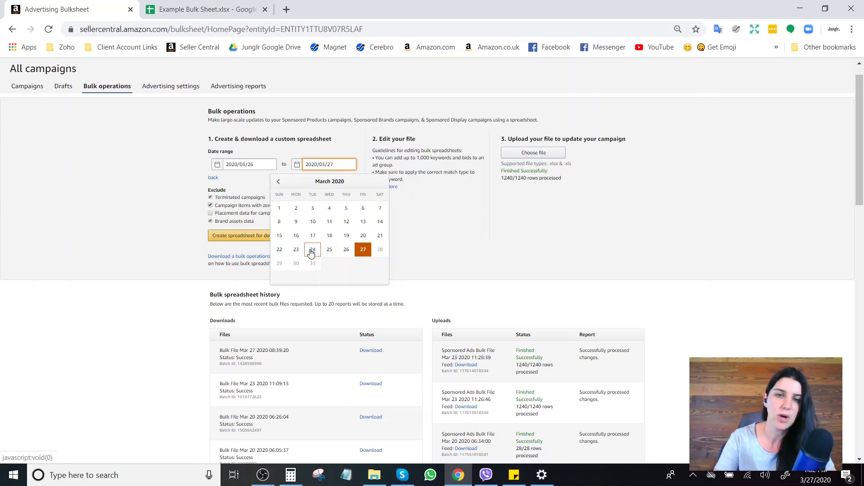
pyautogui.click(179, 214)
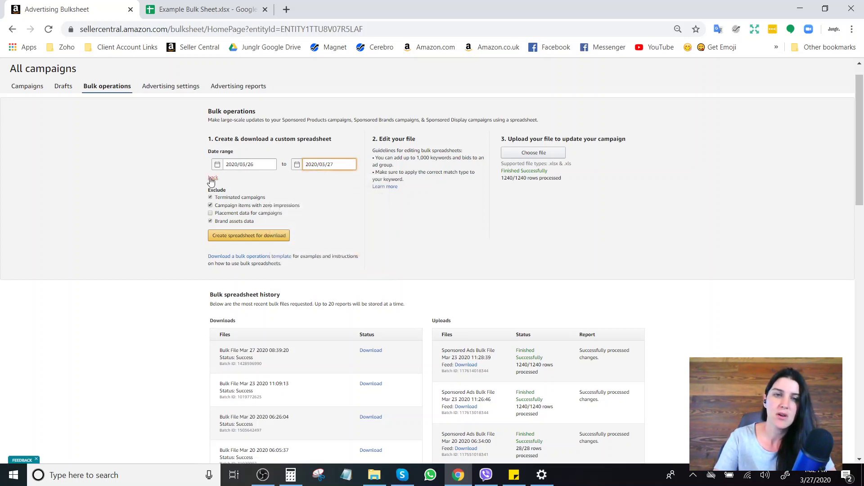
pyautogui.click(211, 179)
# Request a 30-day bulk spreadsheet that includes campaign items with zero impressions, and download the existing Mar 27 2020 08:39:20 bulk file.
pyautogui.click(220, 160)
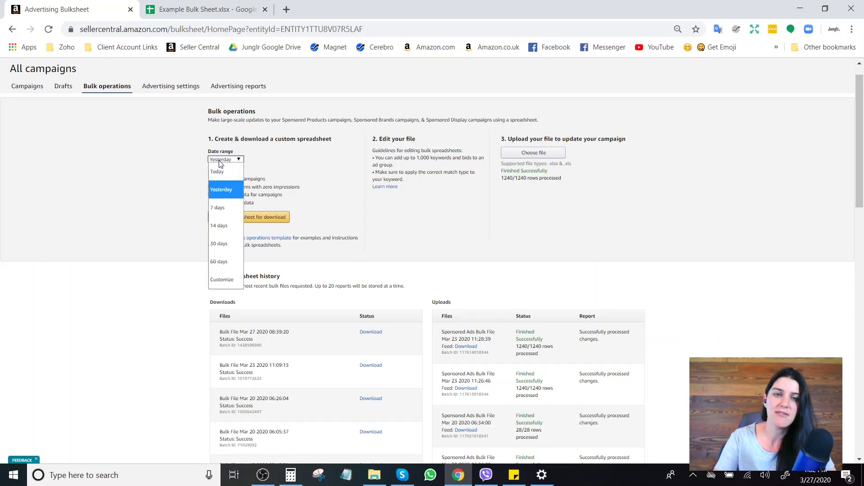
pyautogui.click(219, 245)
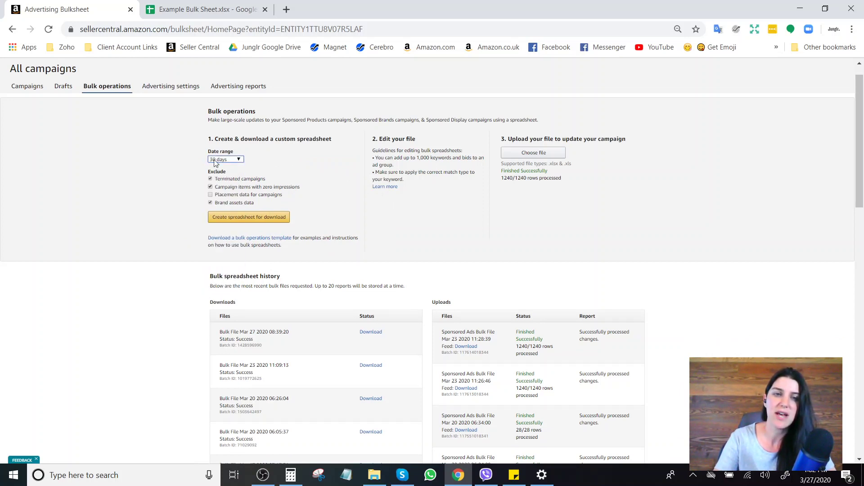
pyautogui.click(199, 172)
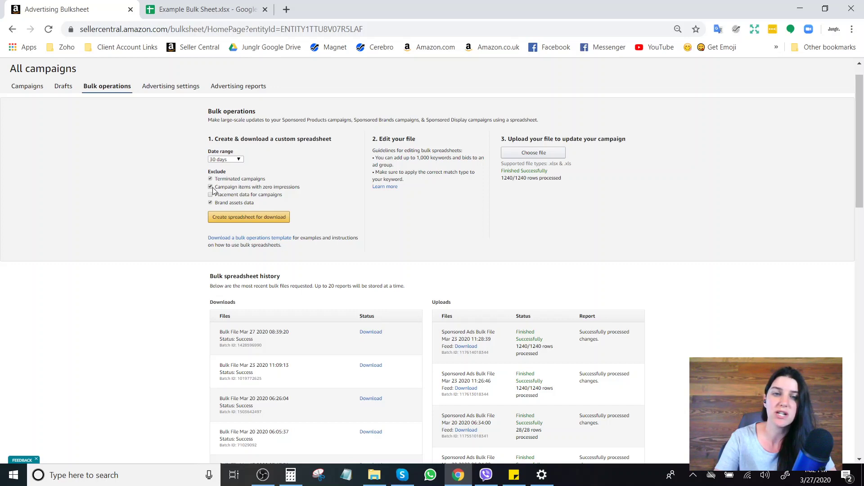
pyautogui.click(210, 187)
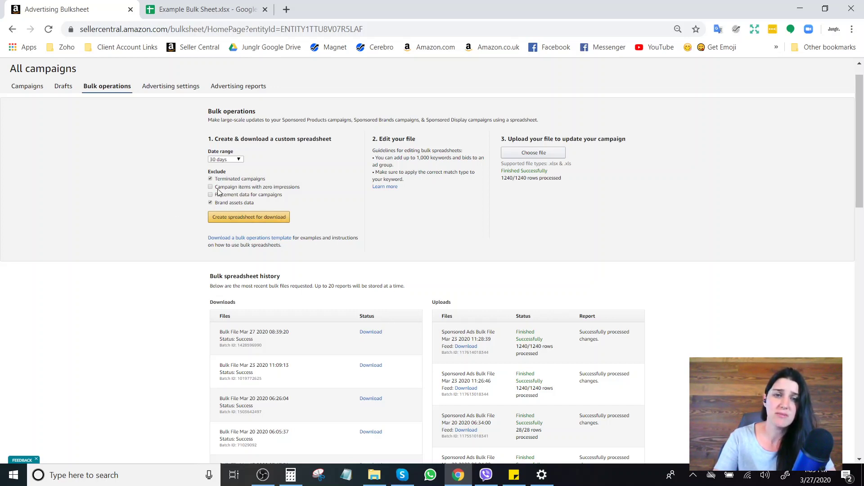
pyautogui.click(223, 220)
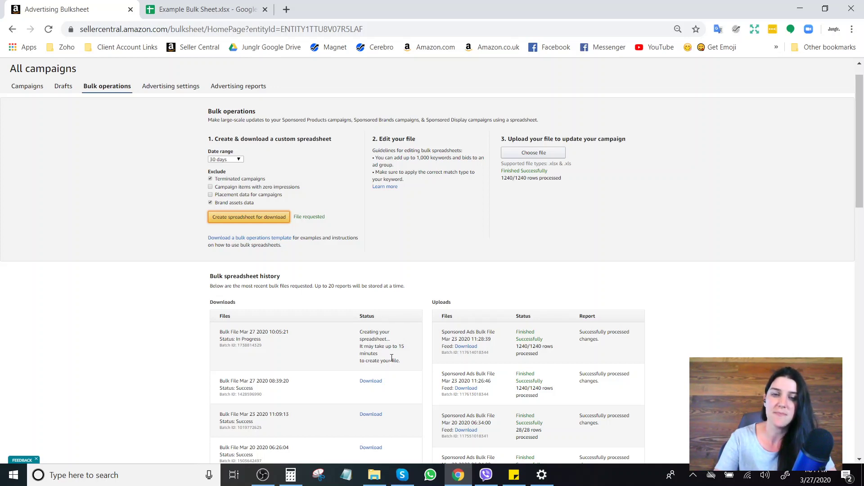
pyautogui.click(373, 382)
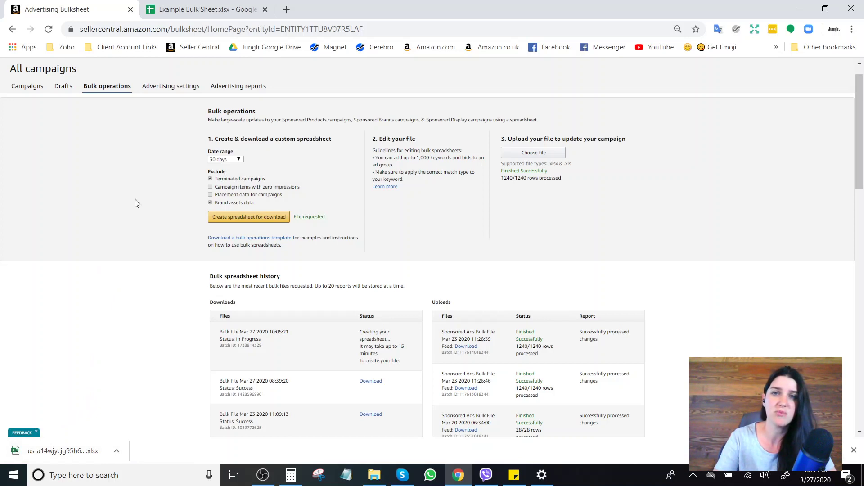
# Switch to the Example Bulk Sheet in Google Sheets and view the first campaign rows and Record Type column of Sponsored Products Campaigns.
pyautogui.click(204, 2)
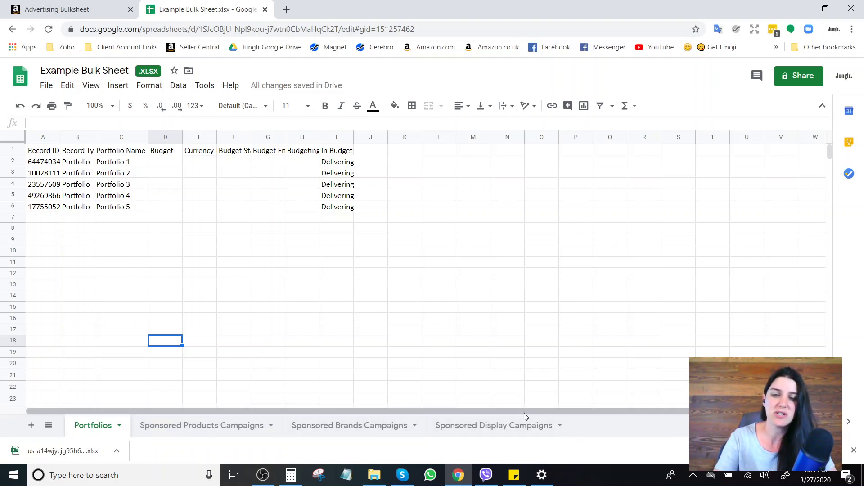
pyautogui.click(179, 426)
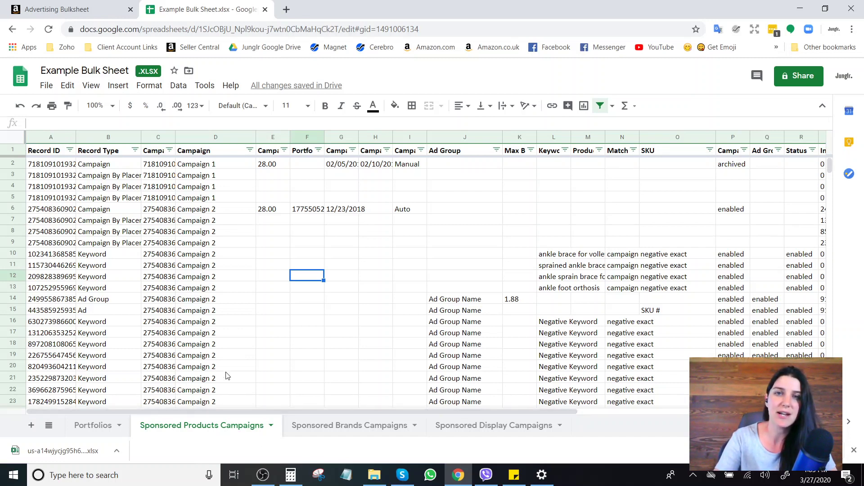
pyautogui.click(96, 165)
pyautogui.moveTo(188, 171); pyautogui.dragTo(598, 177)
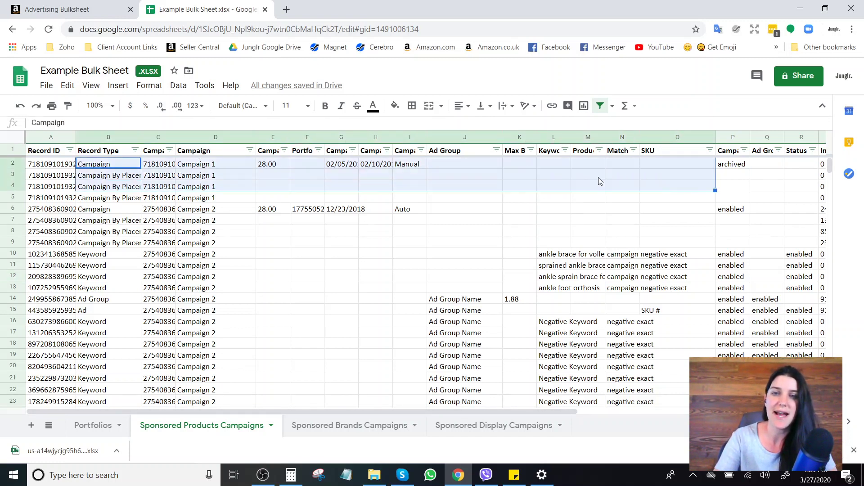
pyautogui.click(598, 178)
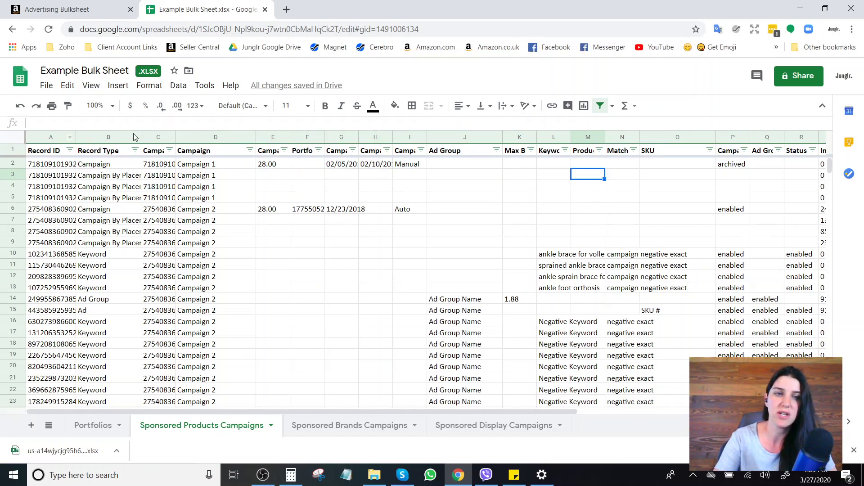
pyautogui.click(90, 136)
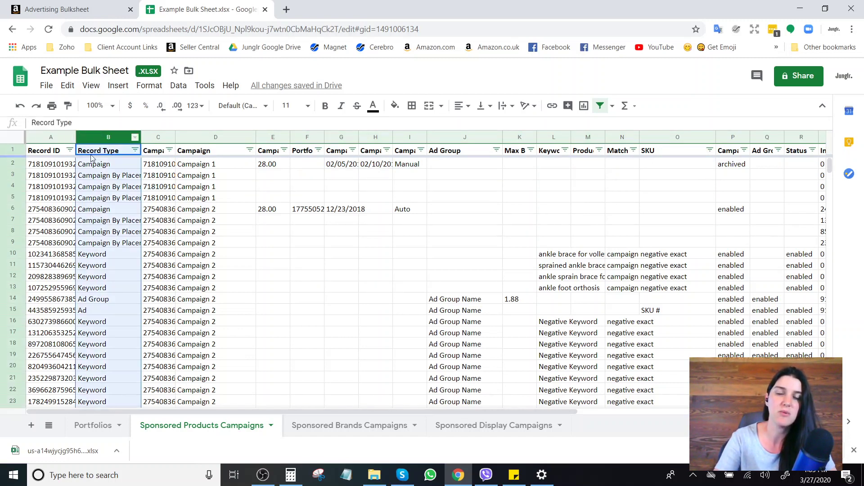
# Freeze the header row of the Sponsored Products Campaigns sheet.
pyautogui.click(12, 151)
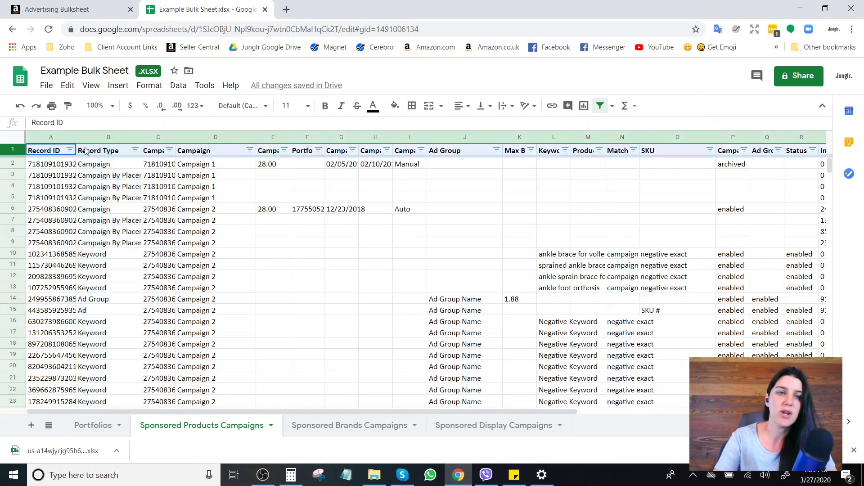
pyautogui.click(91, 86)
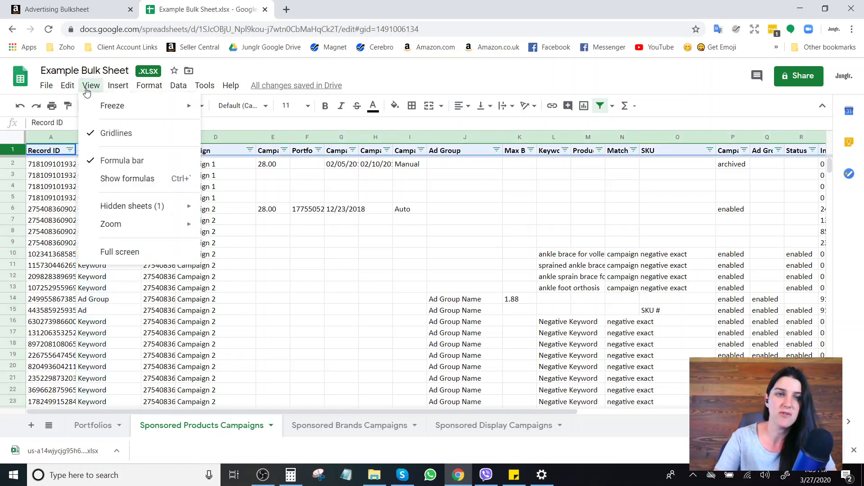
pyautogui.moveTo(108, 106)
pyautogui.click(250, 131)
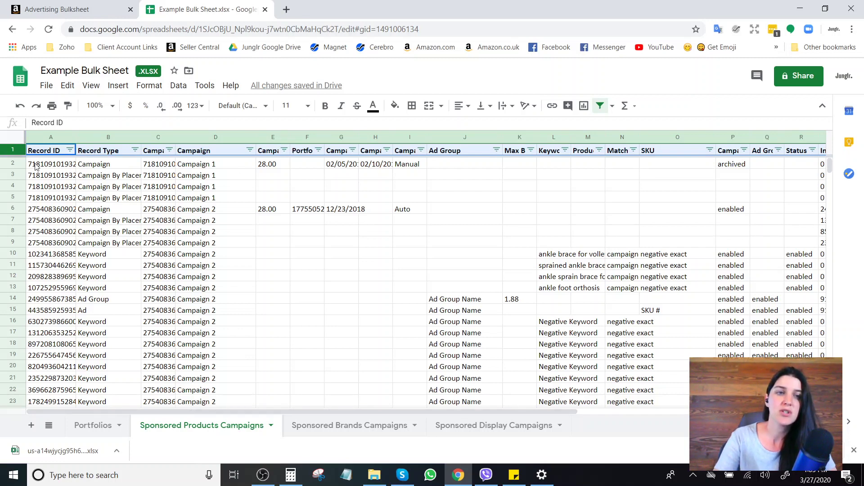
# Examine the record types in the Record Type column and its filter values, from Campaign and Campaign By Placement to Ad Group and Ad.
pyautogui.click(107, 165)
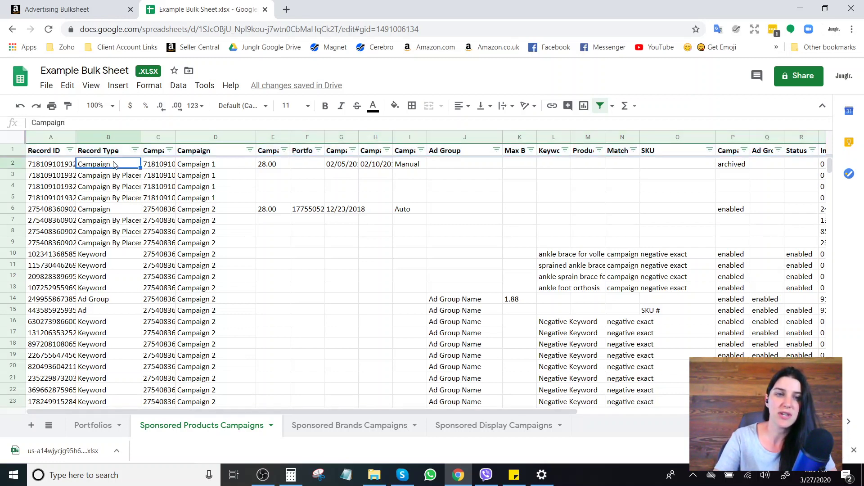
pyautogui.moveTo(117, 177); pyautogui.dragTo(120, 205)
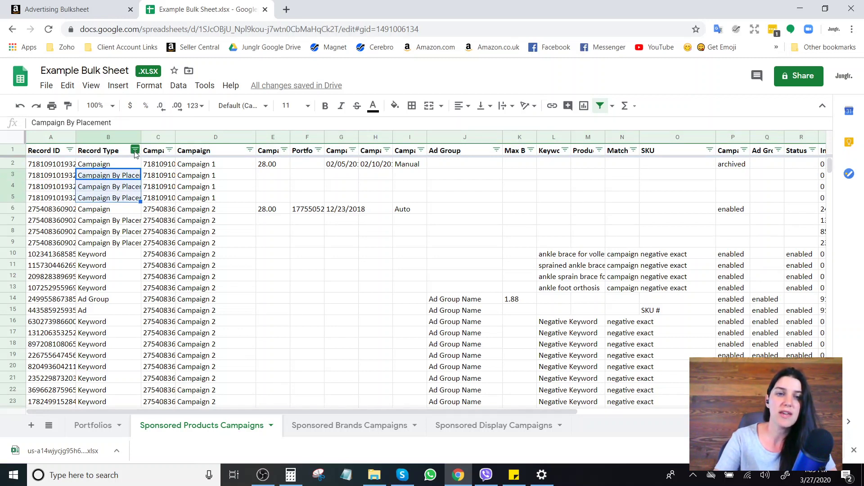
pyautogui.moveTo(242, 410); pyautogui.dragTo(240, 381)
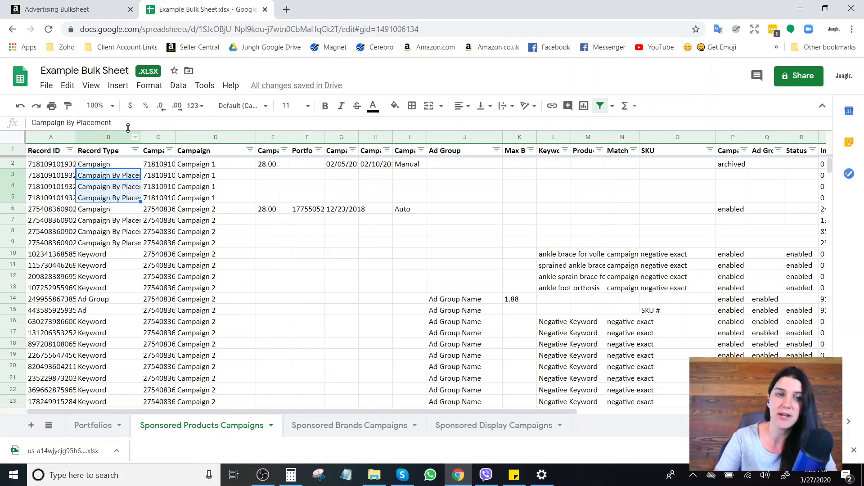
pyautogui.click(135, 150)
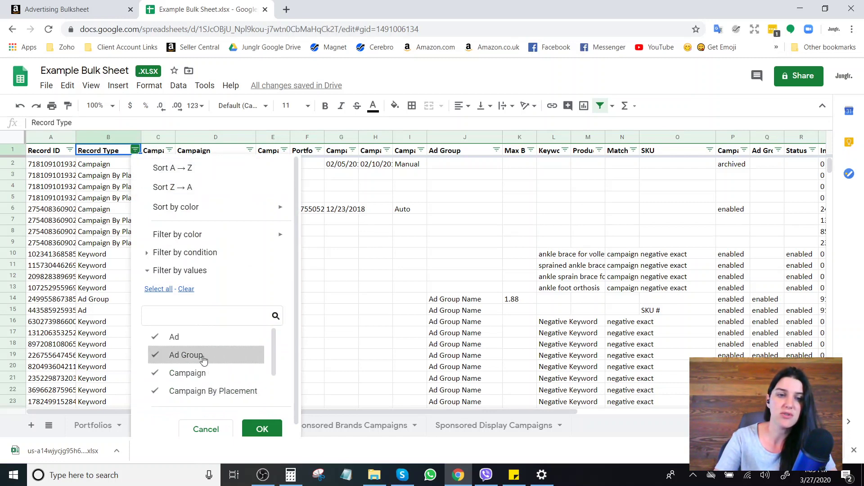
pyautogui.moveTo(274, 342); pyautogui.dragTo(271, 360)
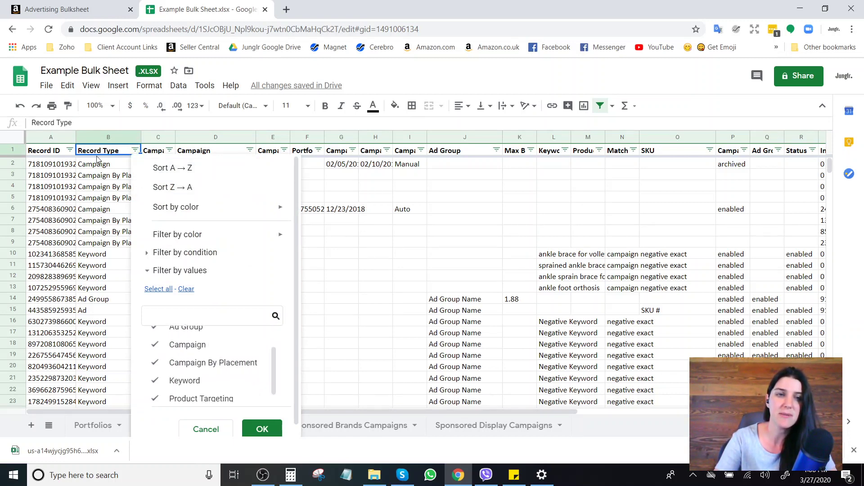
pyautogui.click(97, 178)
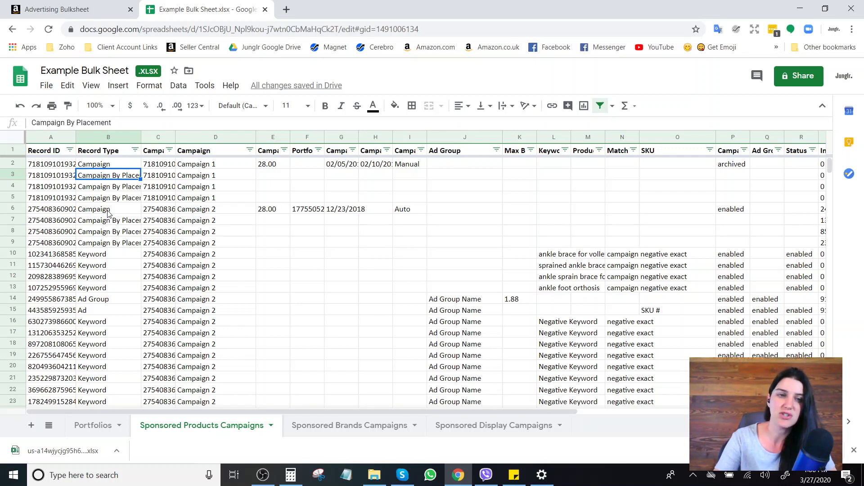
pyautogui.scroll(-1, 108, 214)
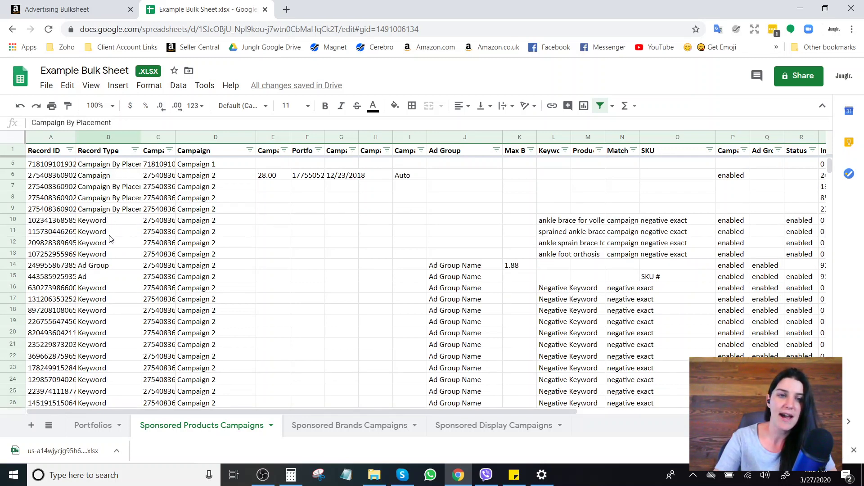
pyautogui.click(111, 266)
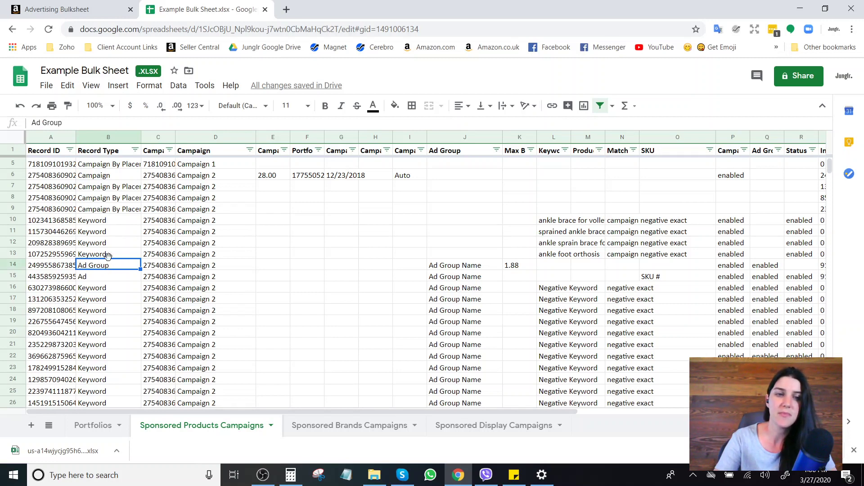
pyautogui.click(109, 280)
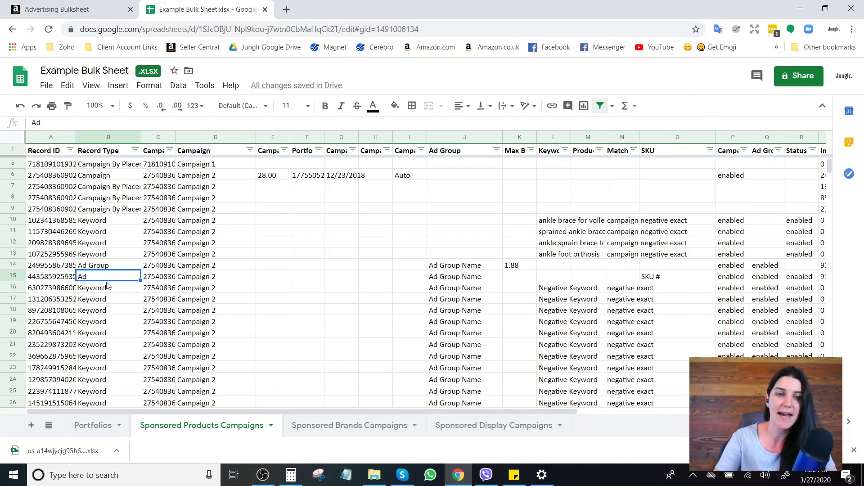
pyautogui.scroll(1, 135, 225)
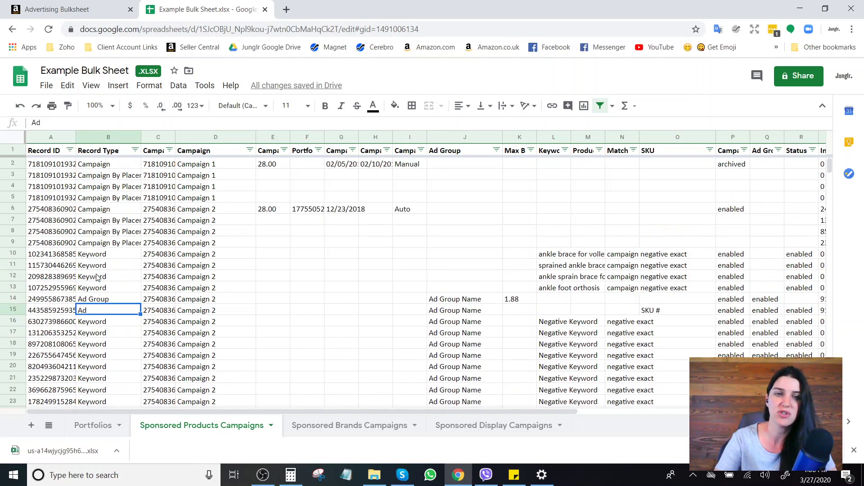
# Filter the Record Type column to show only Campaign records.
pyautogui.click(135, 150)
pyautogui.click(186, 289)
pyautogui.scroll(-1, 272, 358)
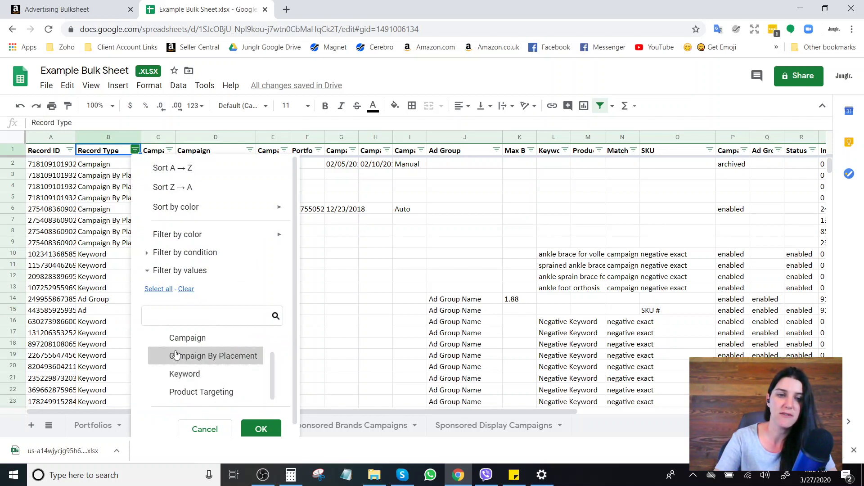
pyautogui.click(158, 338)
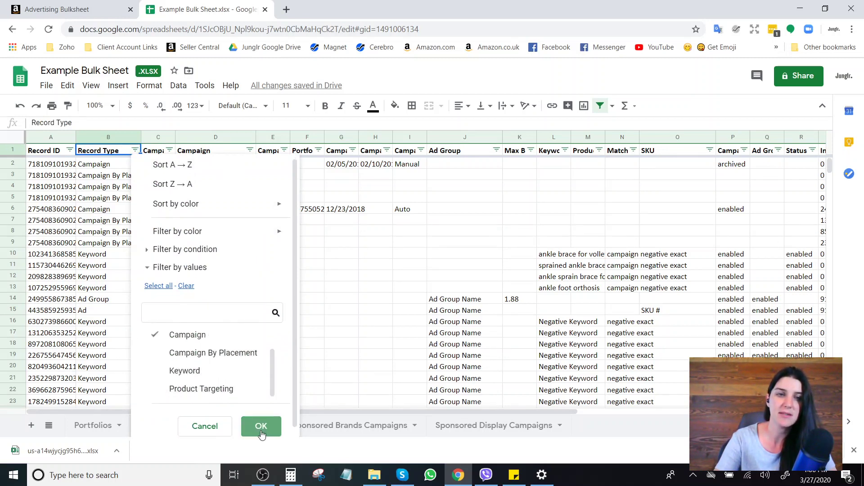
pyautogui.click(260, 431)
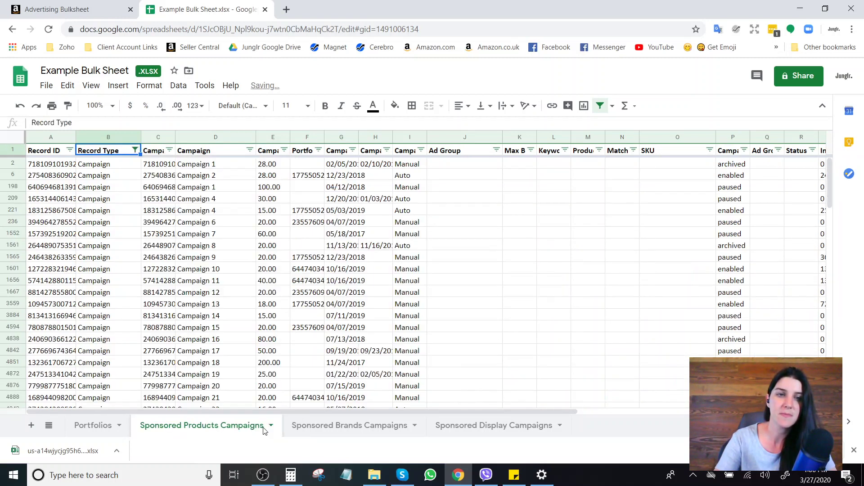
# Widen the Campaign and Campaign Daily Budget columns and look through the campaigns with their daily budgets.
pyautogui.click(222, 137)
pyautogui.moveTo(255, 132); pyautogui.dragTo(270, 132)
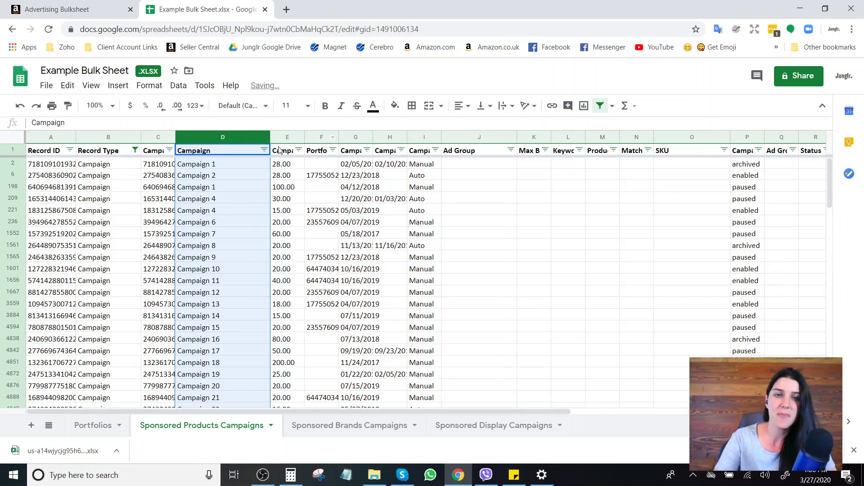
pyautogui.moveTo(304, 135); pyautogui.dragTo(332, 135)
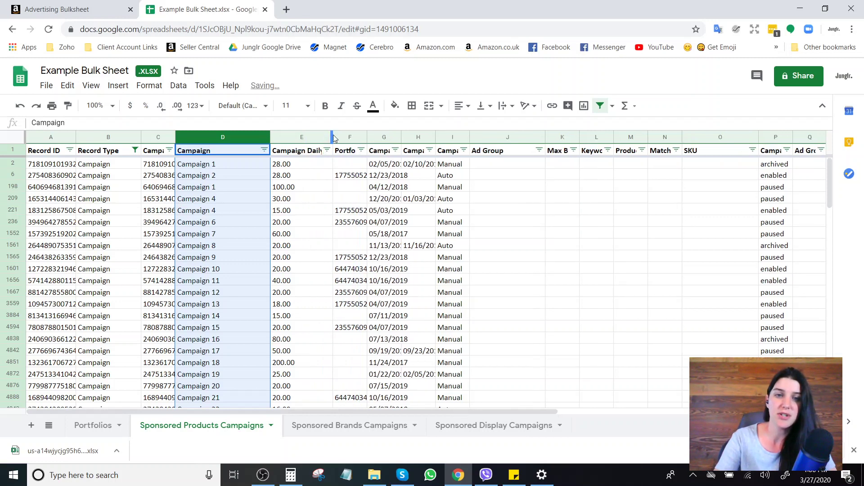
pyautogui.moveTo(383, 145); pyautogui.dragTo(390, 137)
pyautogui.click(333, 156)
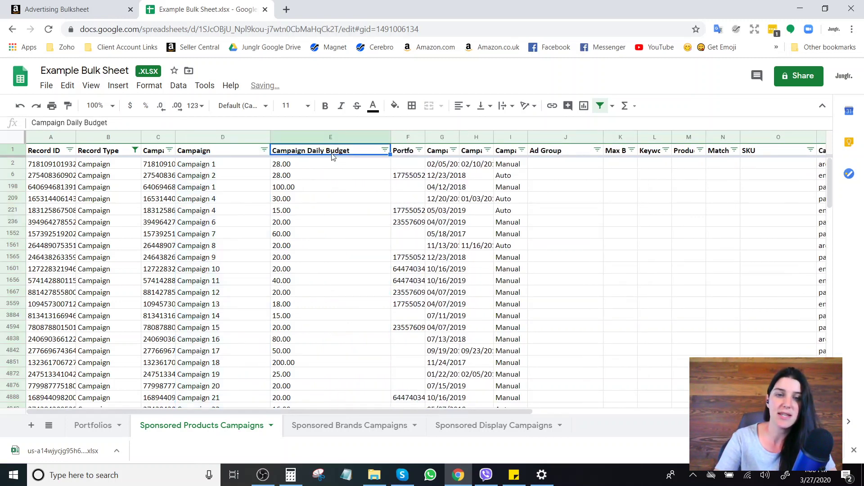
pyautogui.moveTo(198, 164); pyautogui.dragTo(206, 330)
pyautogui.moveTo(339, 164); pyautogui.dragTo(325, 388)
pyautogui.scroll(-7, 325, 335)
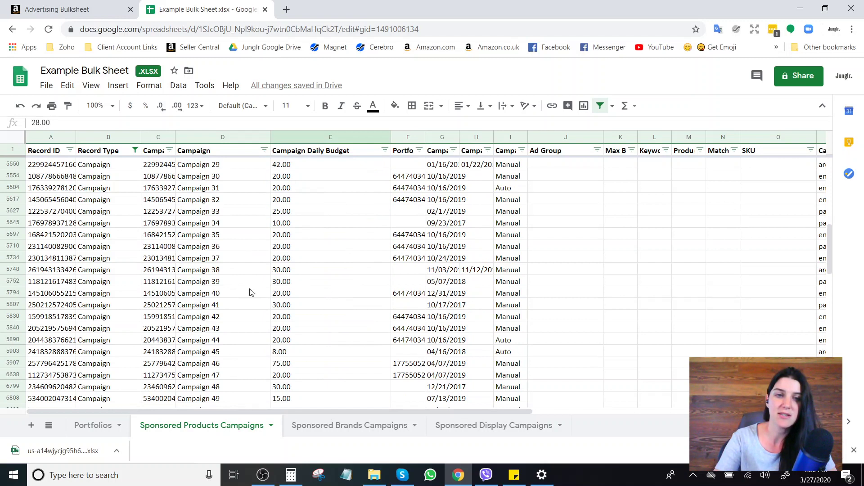
# Check the Campaign 38 record against its daily budget value.
pyautogui.click(199, 270)
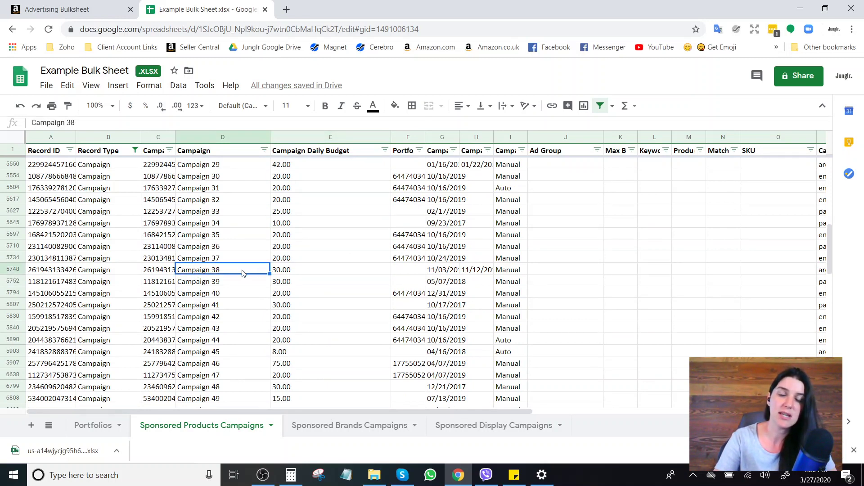
pyautogui.click(302, 273)
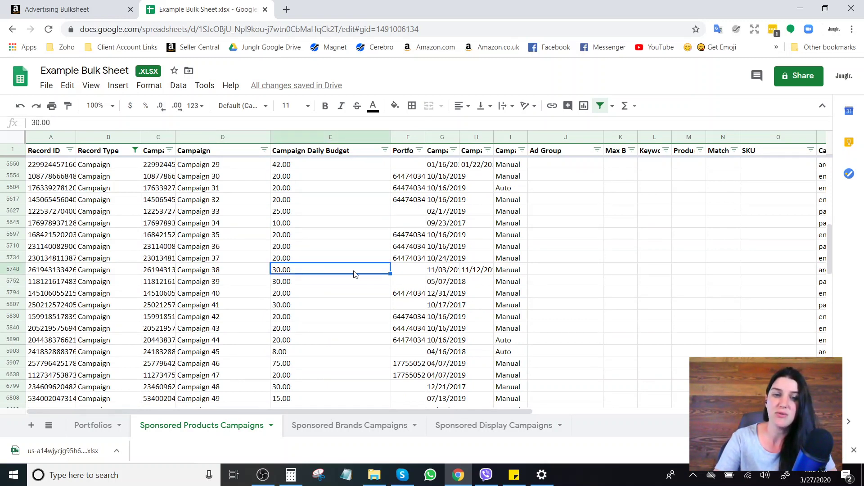
pyautogui.click(211, 271)
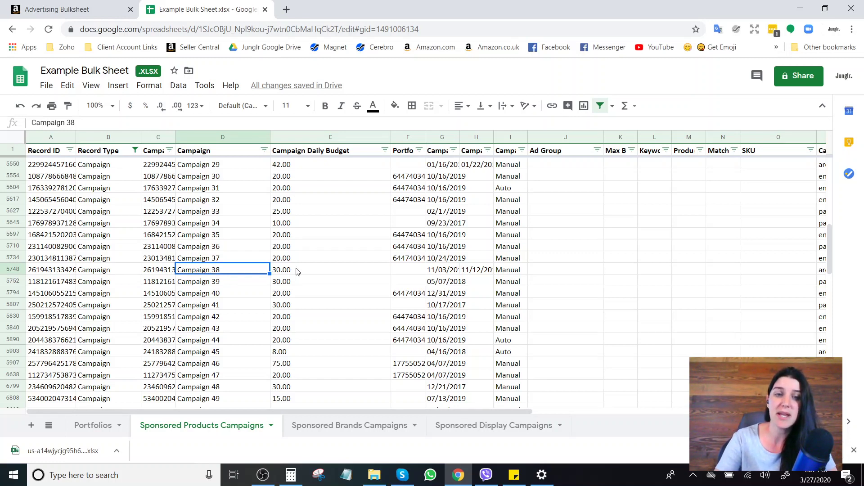
pyautogui.click(314, 275)
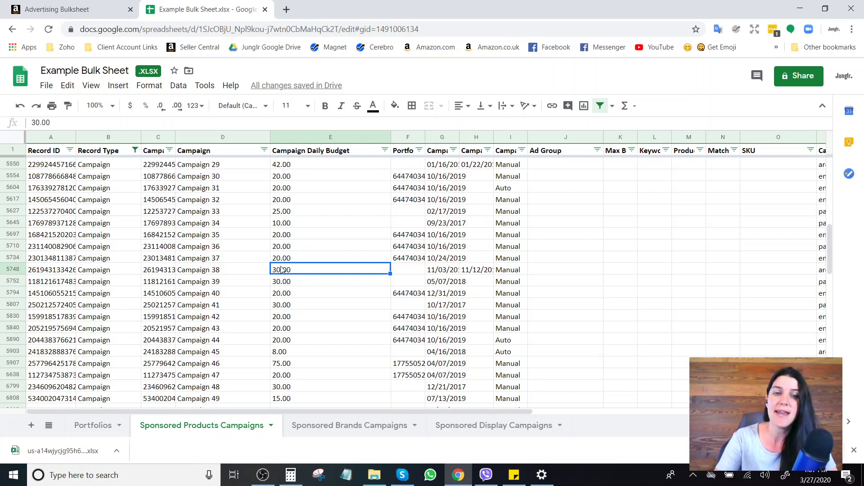
# Widen the Campaign Status column of the Sponsored Products Campaigns sheet and look through the status of each campaign.
pyautogui.scroll(10, 256, 210)
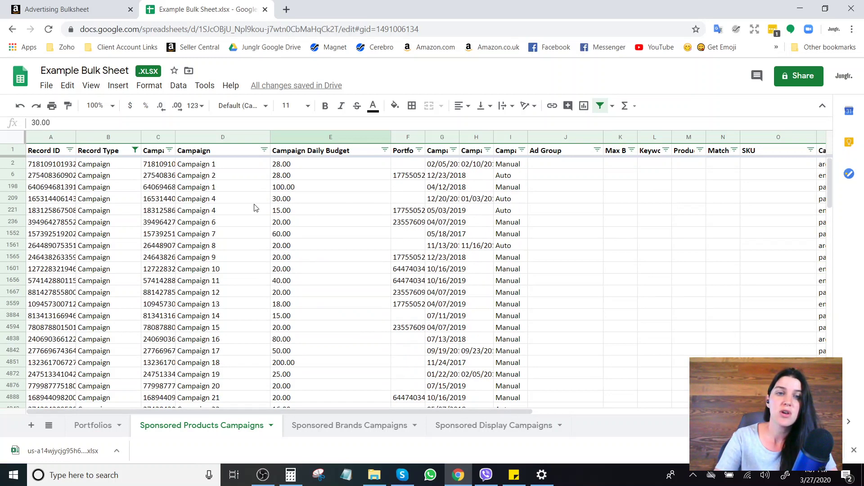
pyautogui.moveTo(284, 412); pyautogui.dragTo(488, 416)
pyautogui.click(538, 424)
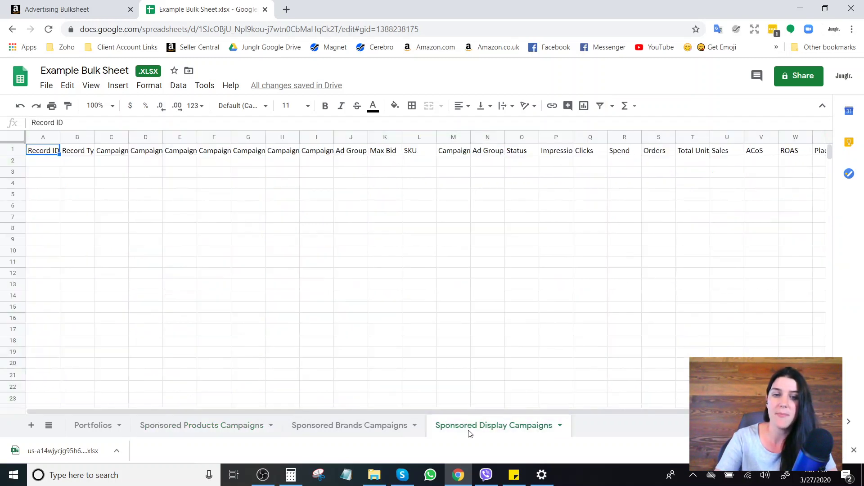
pyautogui.click(210, 430)
pyautogui.moveTo(313, 411); pyautogui.dragTo(423, 411)
pyautogui.moveTo(451, 134); pyautogui.dragTo(513, 135)
pyautogui.moveTo(460, 168); pyautogui.dragTo(460, 353)
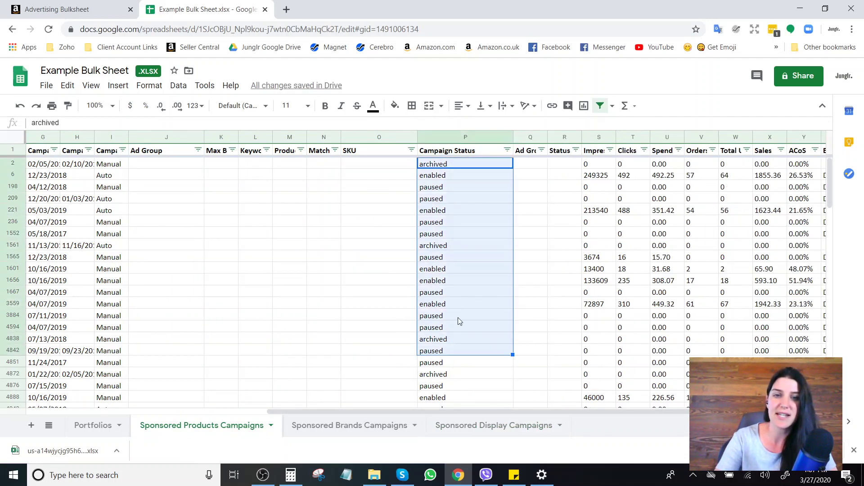
pyautogui.click(447, 167)
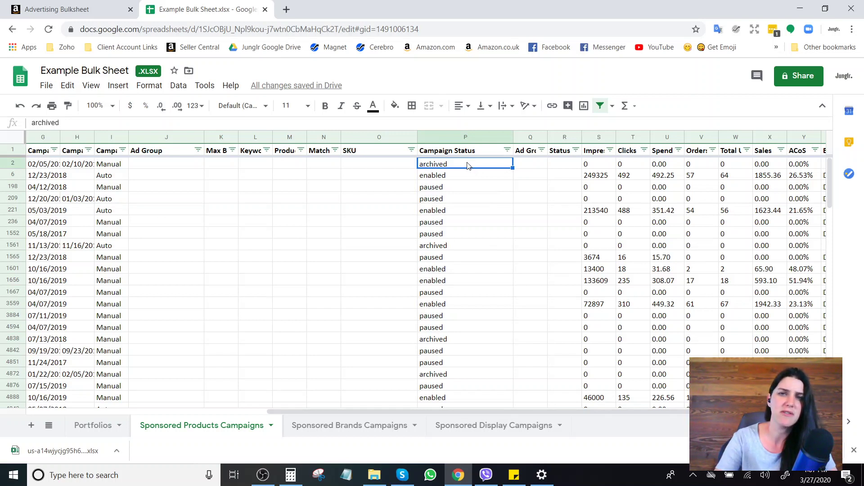
pyautogui.click(468, 179)
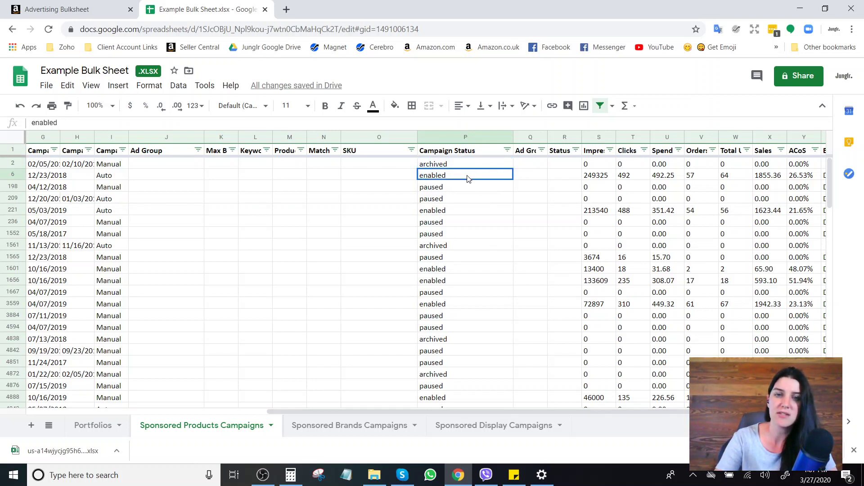
pyautogui.click(461, 191)
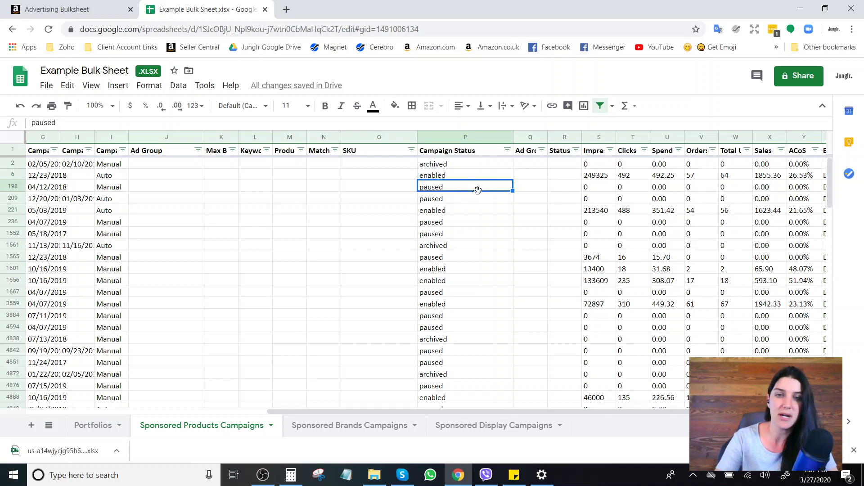
# Filter the Campaign Status column to show only enabled campaigns.
pyautogui.click(508, 150)
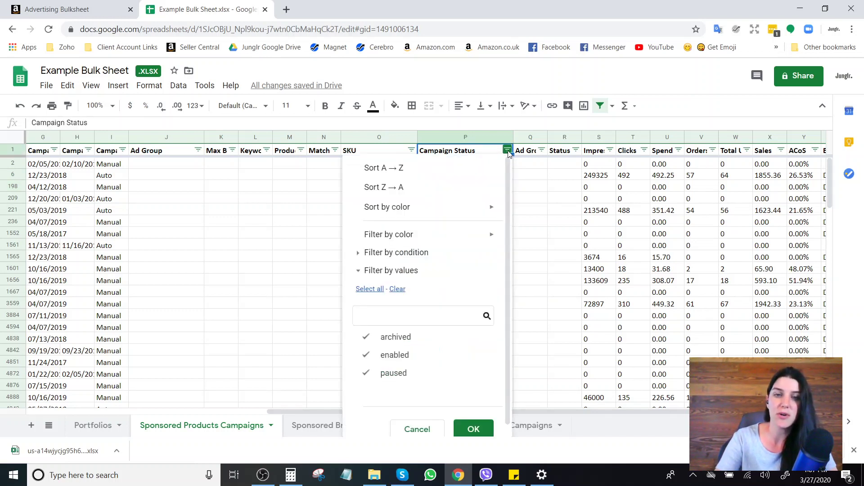
pyautogui.click(397, 289)
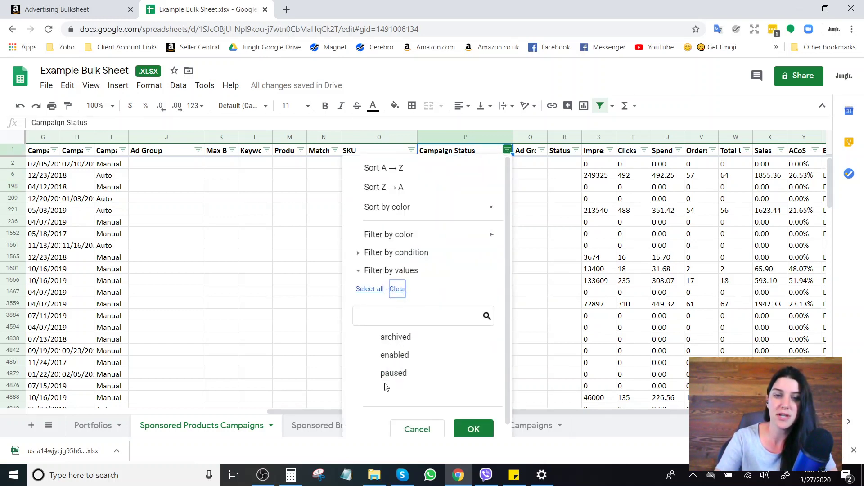
pyautogui.click(367, 355)
pyautogui.click(473, 430)
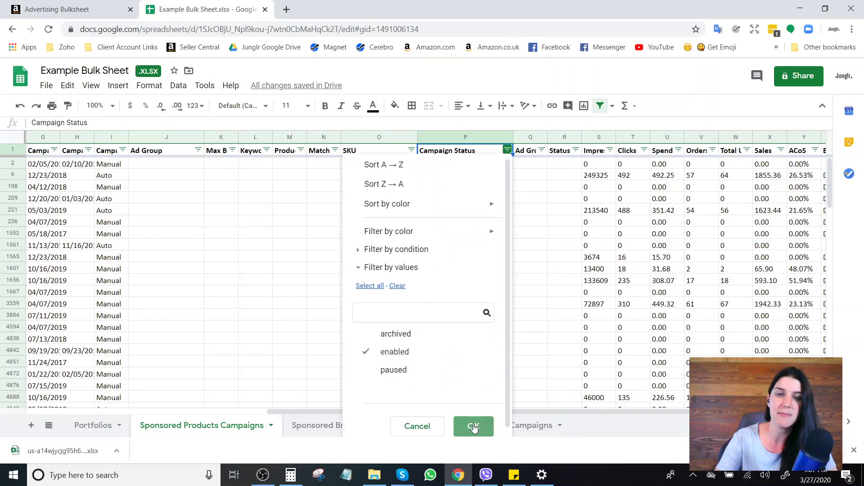
# Review the filtered campaigns from their daily budgets to their statuses, and check the filter values offered for Campaign Status.
pyautogui.moveTo(476, 411); pyautogui.dragTo(390, 412)
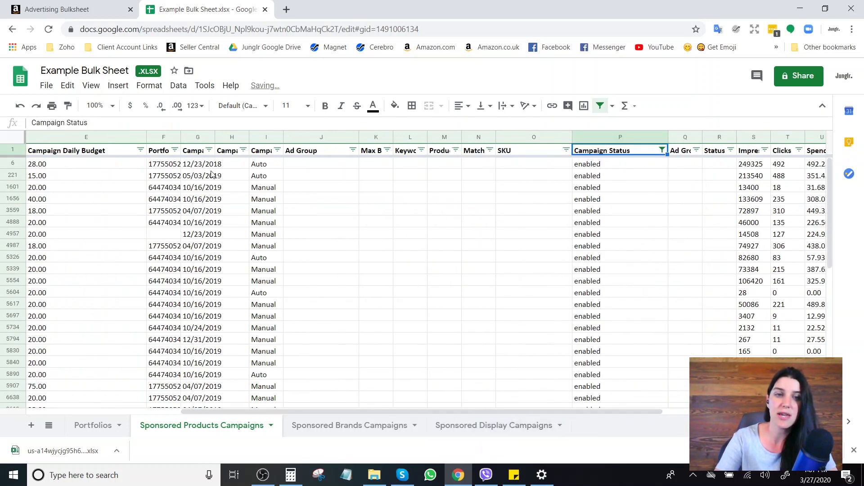
pyautogui.moveTo(300, 412)
pyautogui.mouseDown()
pyautogui.moveTo(191, 410)
pyautogui.moveTo(312, 414)
pyautogui.mouseUp()
pyautogui.moveTo(614, 168); pyautogui.dragTo(629, 388)
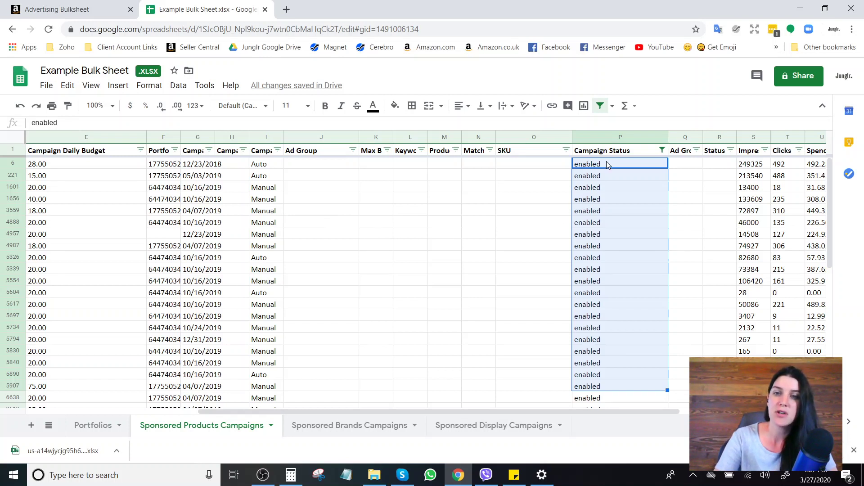
pyautogui.doubleClick(600, 215)
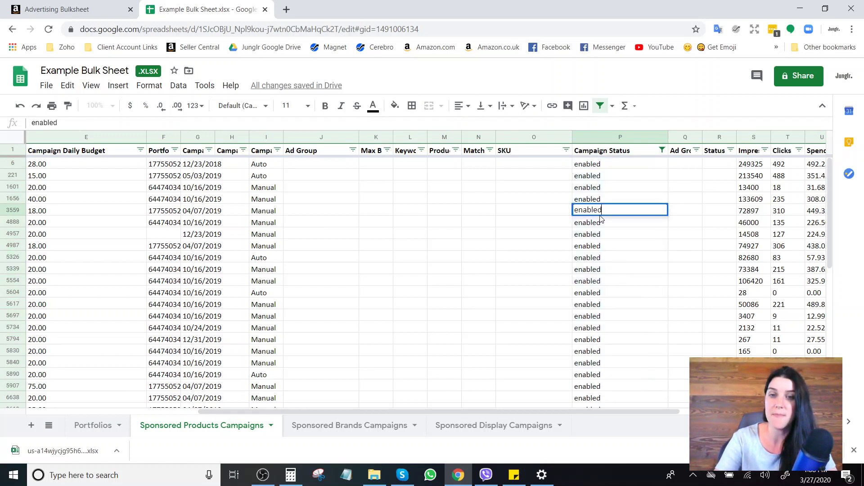
pyautogui.click(598, 270)
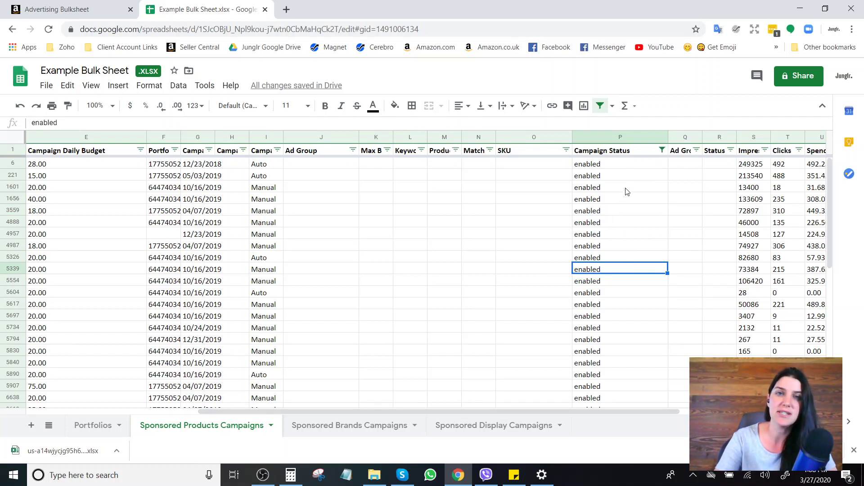
pyautogui.click(662, 151)
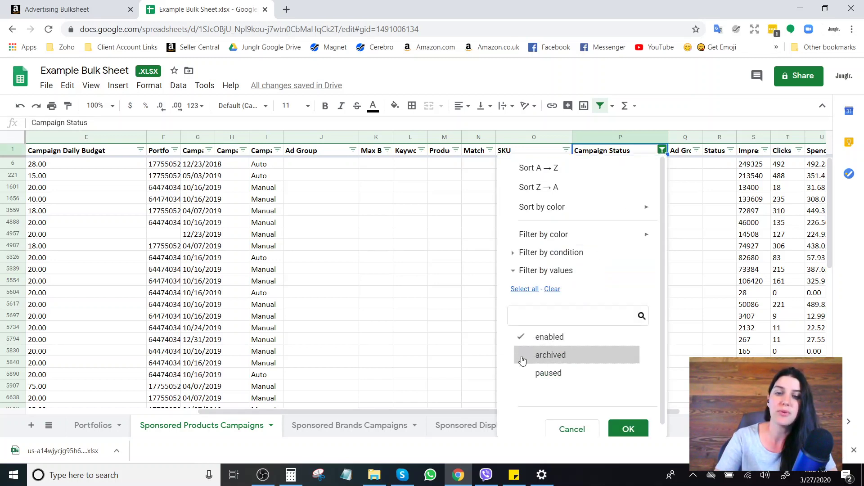
pyautogui.click(476, 351)
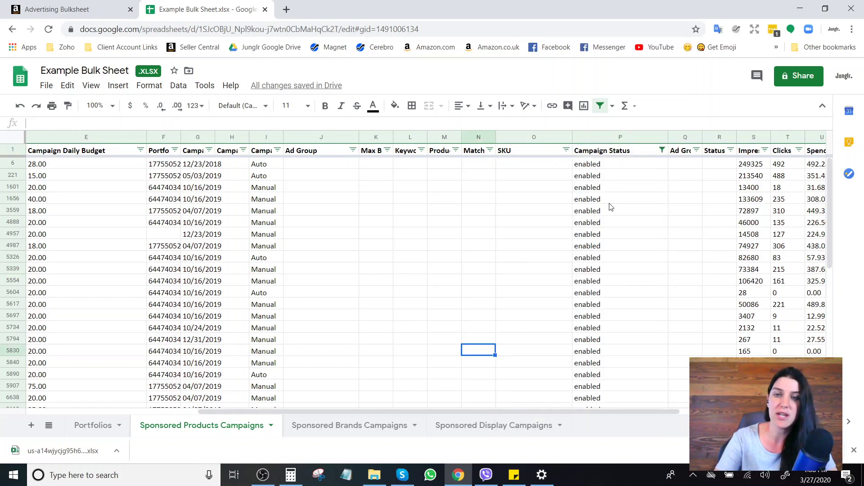
# Widen the Ad Group Status and Status columns so their headers are fully readable.
pyautogui.click(603, 137)
pyautogui.moveTo(699, 138); pyautogui.dragTo(761, 138)
pyautogui.click(706, 135)
pyautogui.click(661, 150)
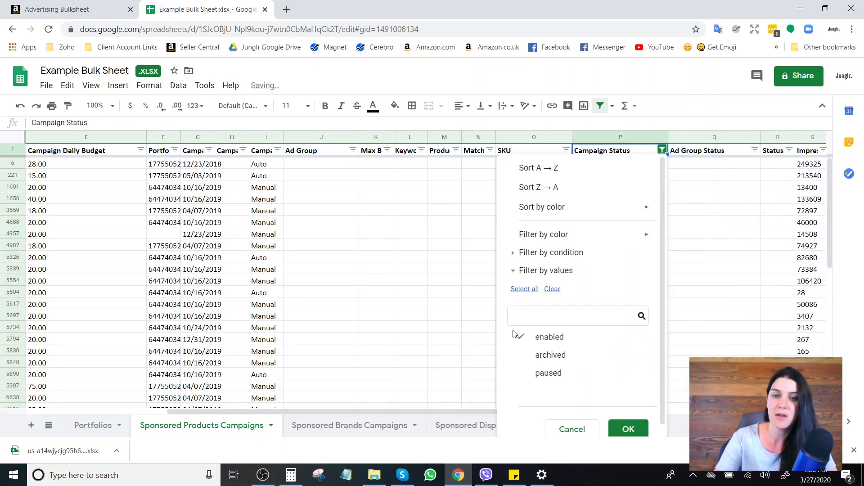
pyautogui.click(778, 137)
pyautogui.moveTo(795, 138); pyautogui.dragTo(819, 137)
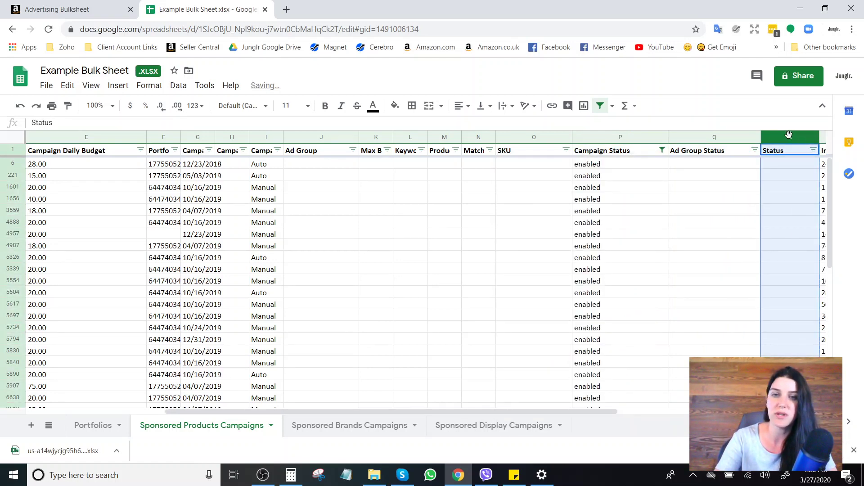
# Reset the Campaign Status filter to include all status values.
pyautogui.click(662, 150)
pyautogui.click(530, 291)
pyautogui.click(628, 428)
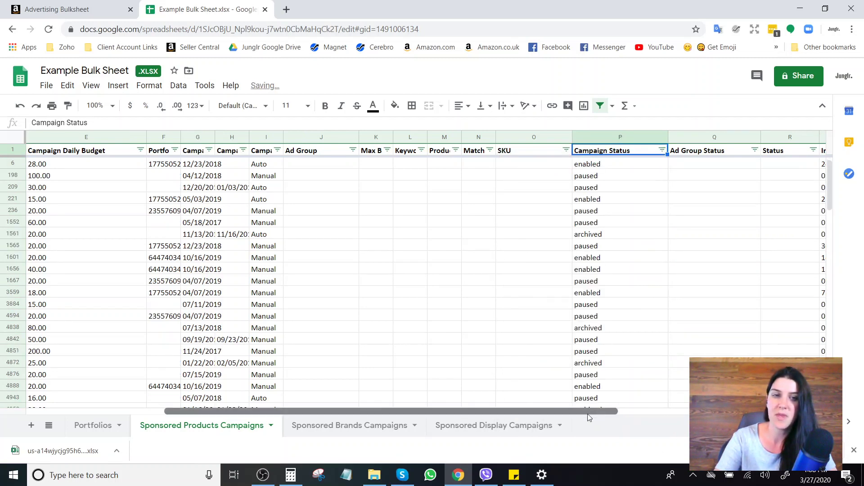
# Change the Record Type filter to show only Ad Group records.
pyautogui.moveTo(603, 411); pyautogui.dragTo(464, 412)
pyautogui.click(135, 150)
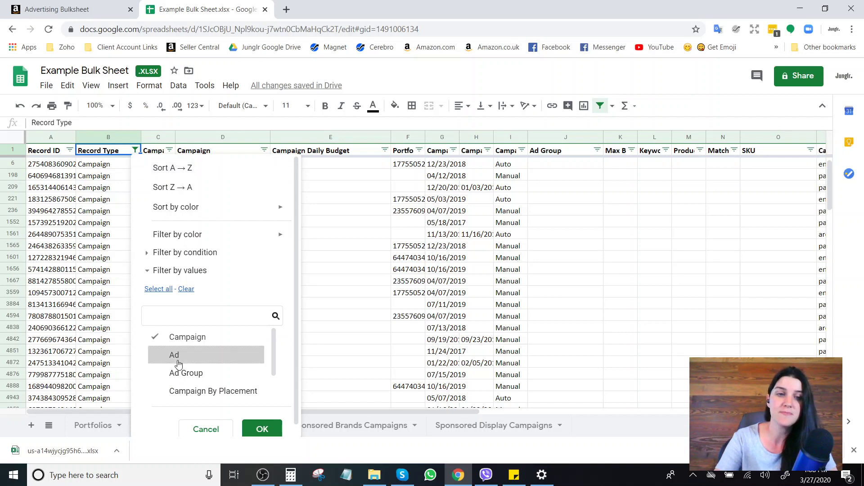
pyautogui.click(189, 293)
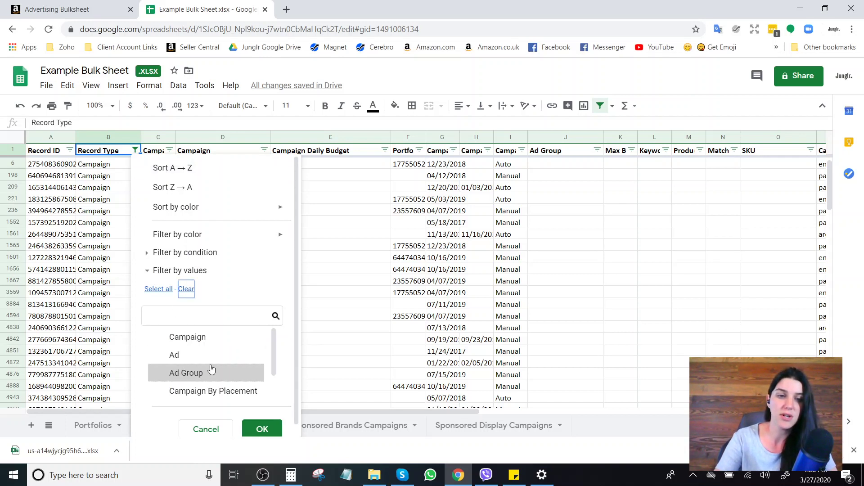
pyautogui.click(158, 376)
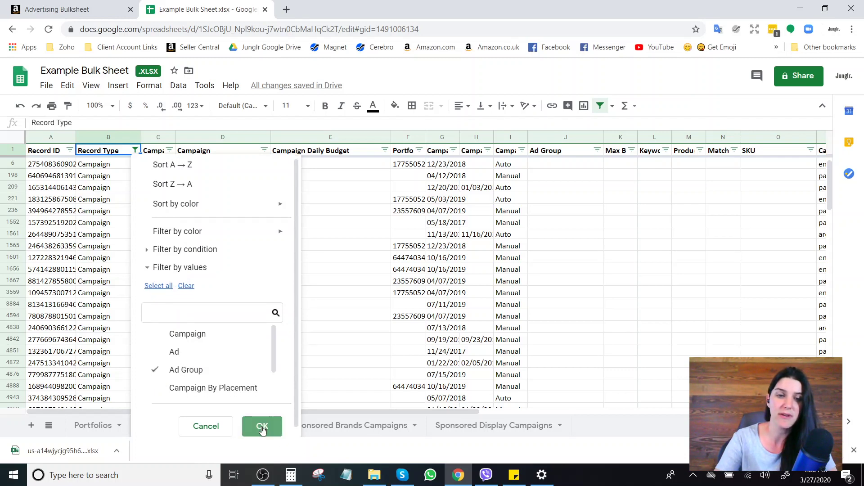
pyautogui.click(262, 431)
# Compare the Campaign Status and Ad Group Status values of the ad group records.
pyautogui.moveTo(266, 409); pyautogui.dragTo(480, 402)
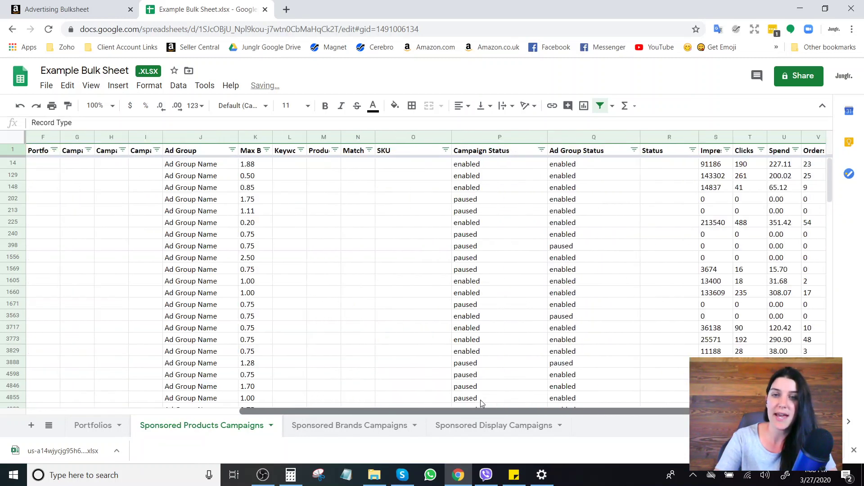
pyautogui.click(493, 138)
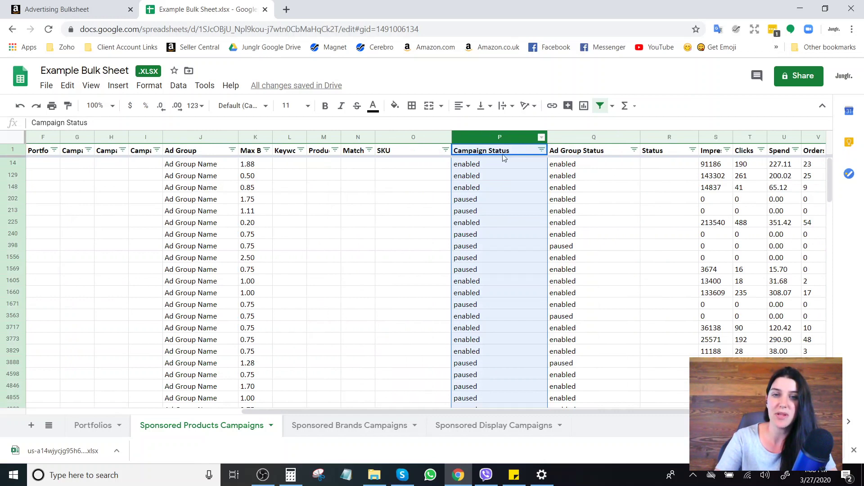
pyautogui.moveTo(471, 164); pyautogui.dragTo(479, 375)
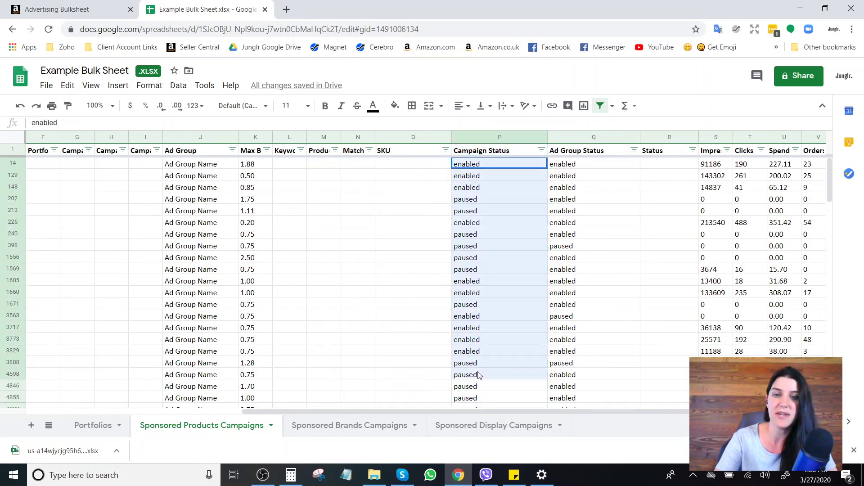
pyautogui.moveTo(583, 165); pyautogui.dragTo(575, 386)
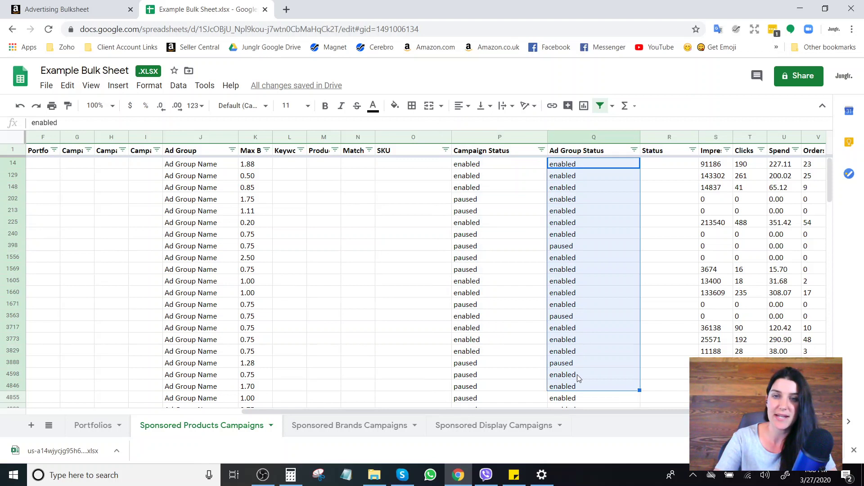
# Filter both the Campaign Status and Ad Group Status columns to show only enabled records.
pyautogui.click(540, 150)
pyautogui.click(401, 357)
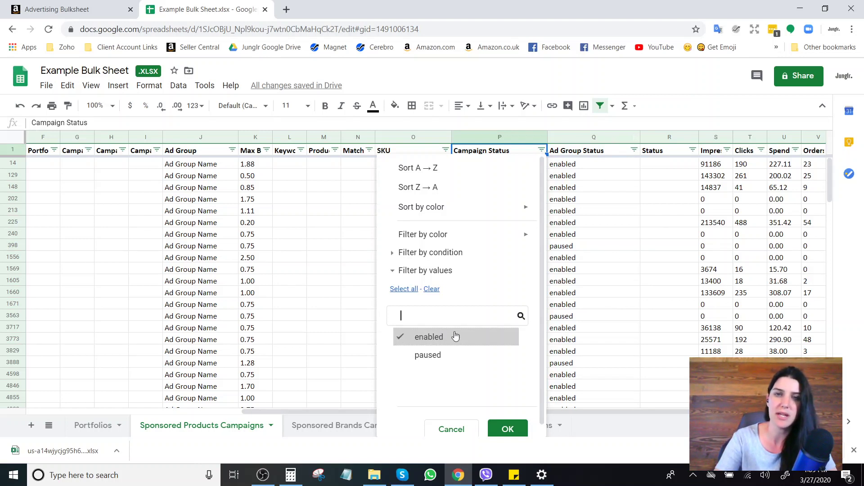
pyautogui.click(506, 427)
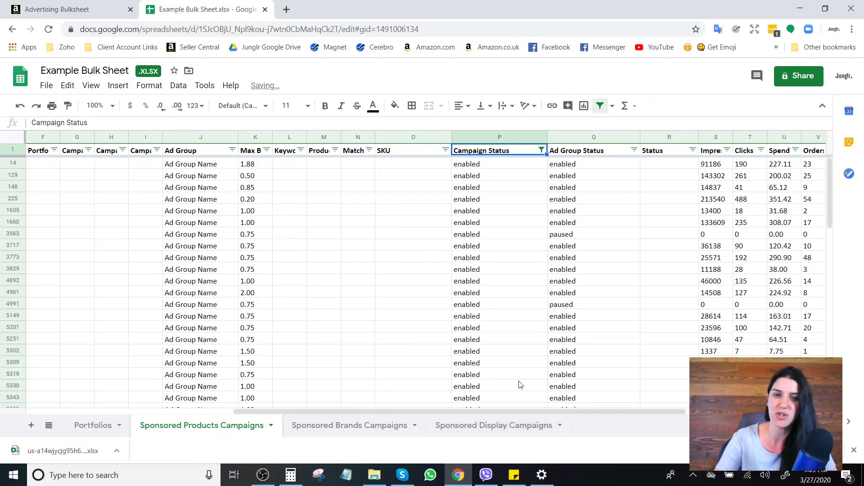
pyautogui.click(634, 150)
pyautogui.click(494, 355)
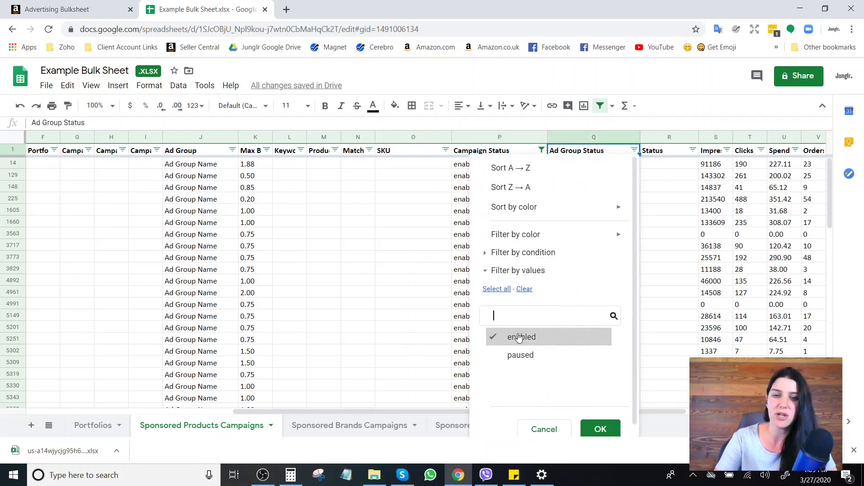
pyautogui.click(601, 428)
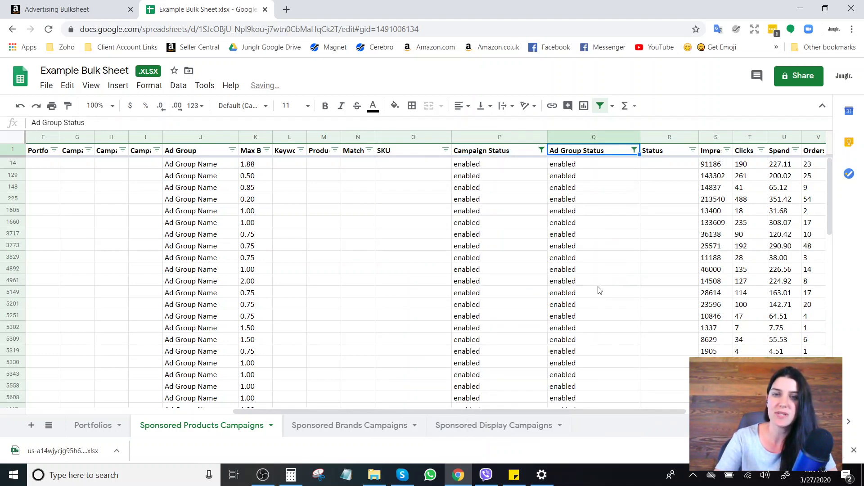
# Look through the filtered ad groups in the Ad Group Status and Ad Group columns.
pyautogui.moveTo(592, 167); pyautogui.dragTo(193, 375)
pyautogui.click(195, 137)
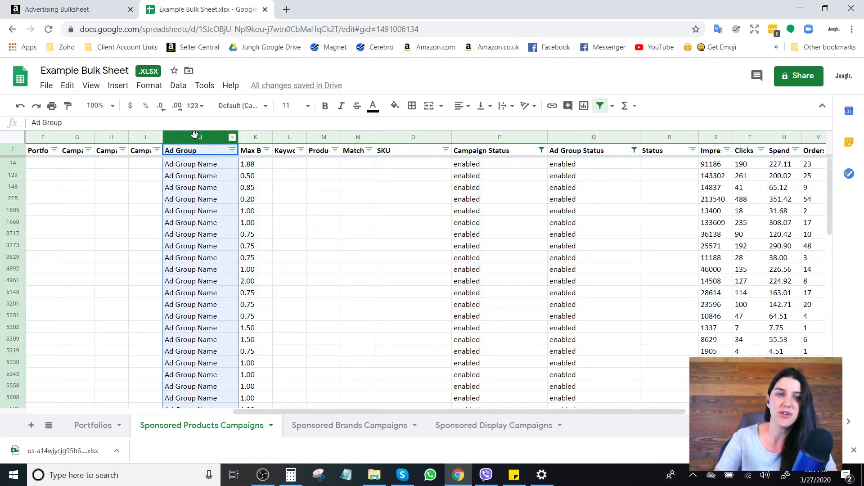
pyautogui.moveTo(193, 165); pyautogui.dragTo(186, 364)
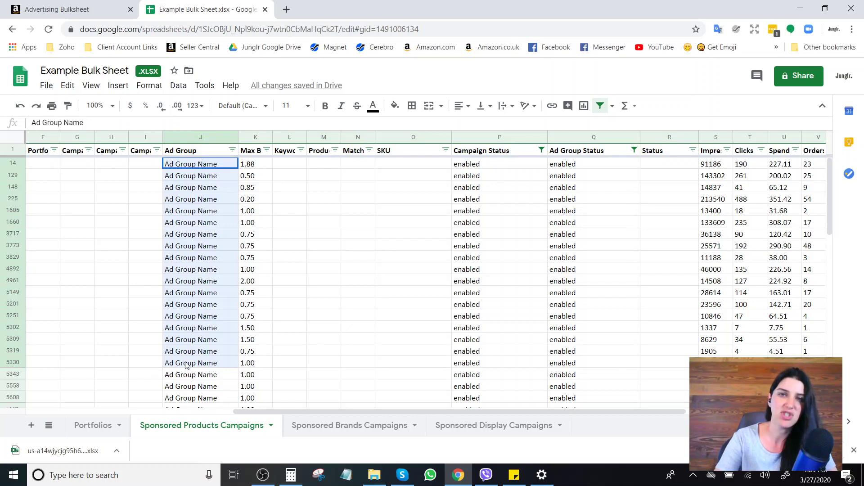
# Look through the Campaign column to see which campaign each enabled ad group belongs to.
pyautogui.moveTo(274, 411); pyautogui.dragTo(132, 340)
pyautogui.click(166, 137)
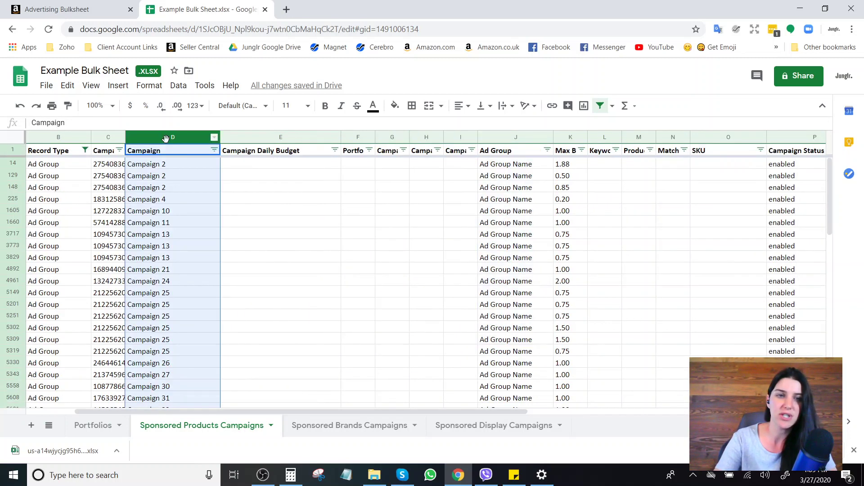
pyautogui.click(164, 166)
pyautogui.moveTo(174, 167); pyautogui.dragTo(160, 402)
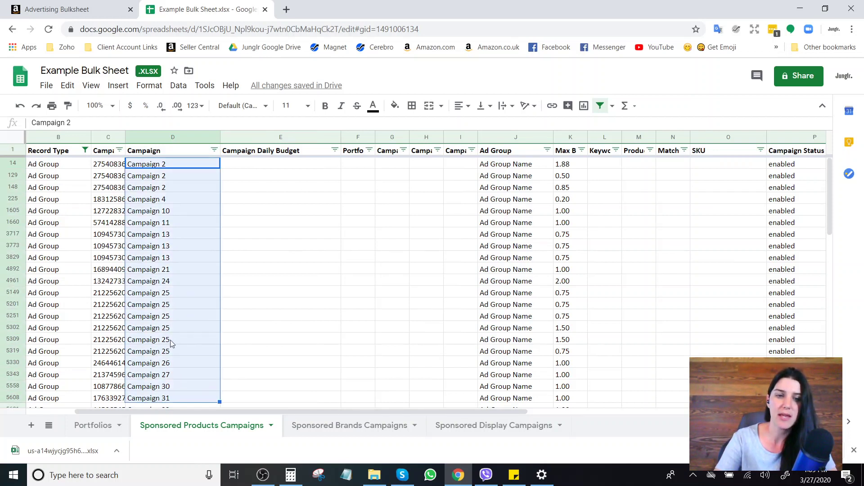
# Examine the Campaign 25 ad group in row 5251, including its campaign, ad group name, max bid and performance figures from Impressions to ACoS.
pyautogui.click(505, 319)
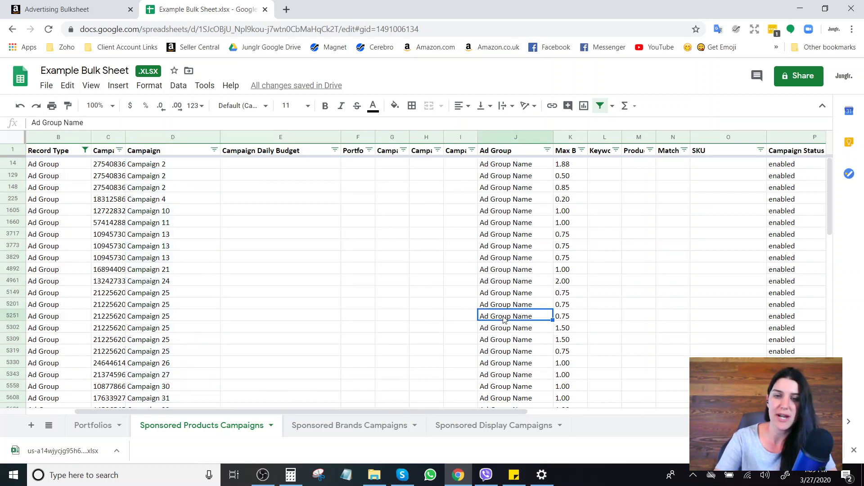
pyautogui.click(13, 317)
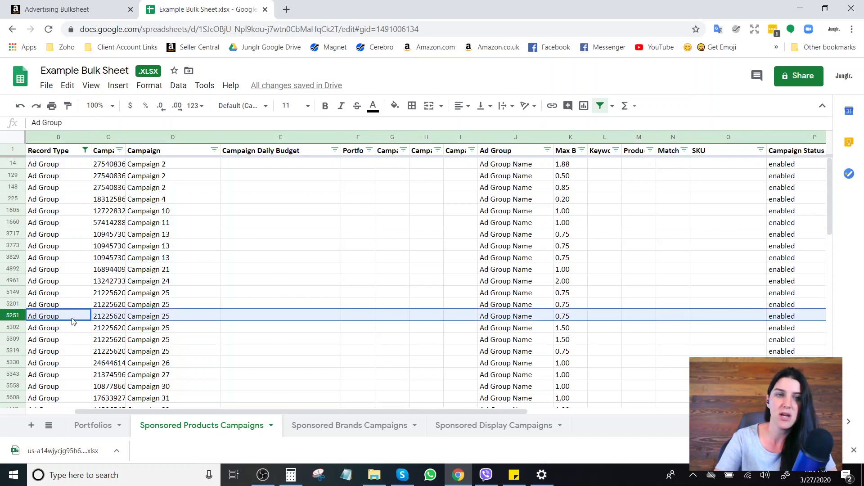
pyautogui.click(164, 317)
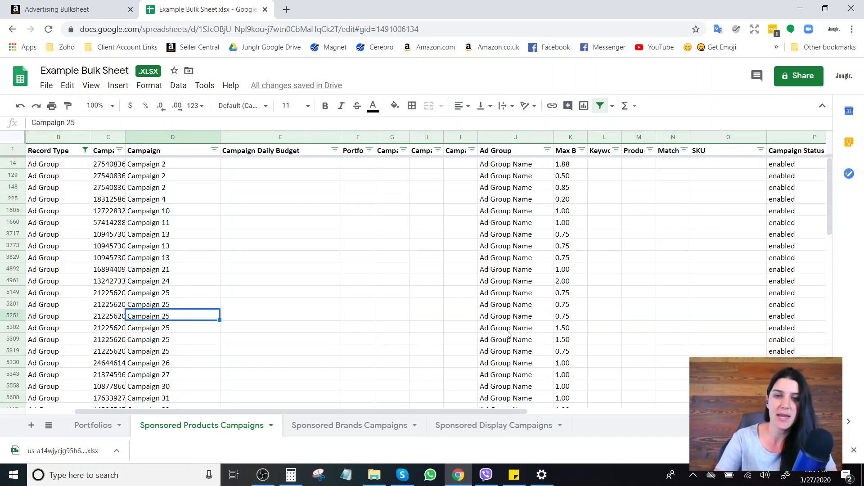
pyautogui.click(499, 320)
pyautogui.moveTo(328, 410); pyautogui.dragTo(552, 419)
pyautogui.click(147, 316)
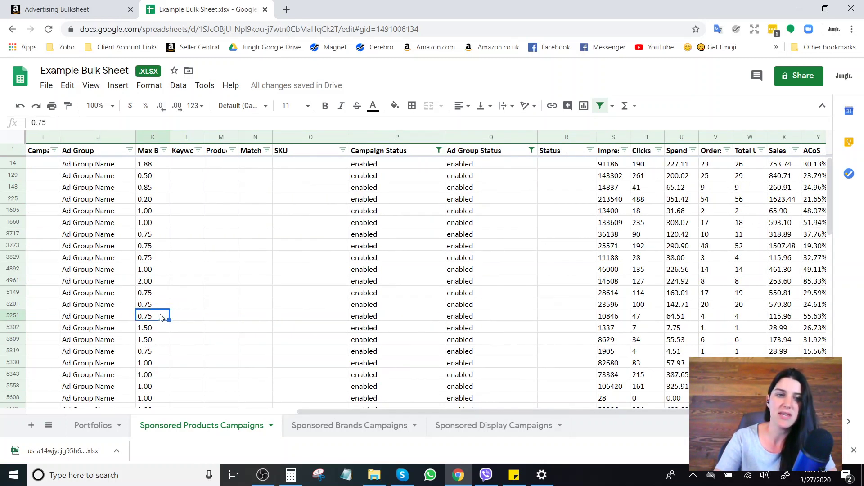
pyautogui.moveTo(400, 336); pyautogui.dragTo(823, 318)
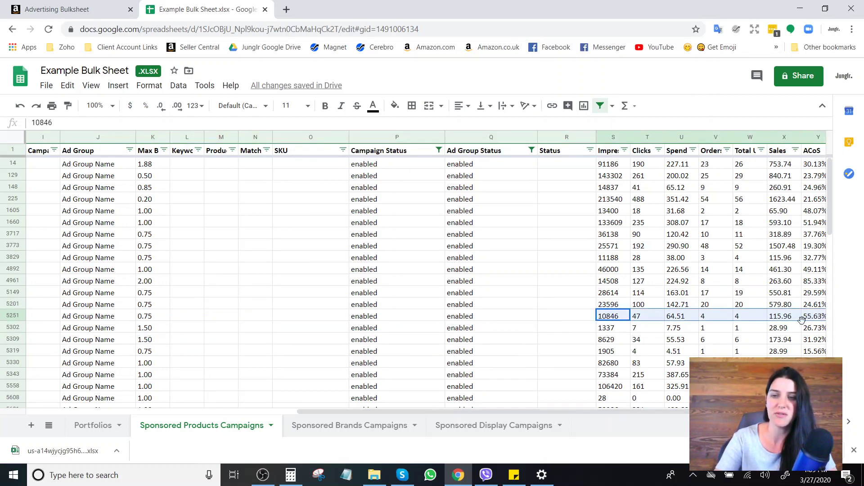
# Review the Ad Group Status column of the filtered ad group records.
pyautogui.moveTo(575, 410); pyautogui.dragTo(529, 412)
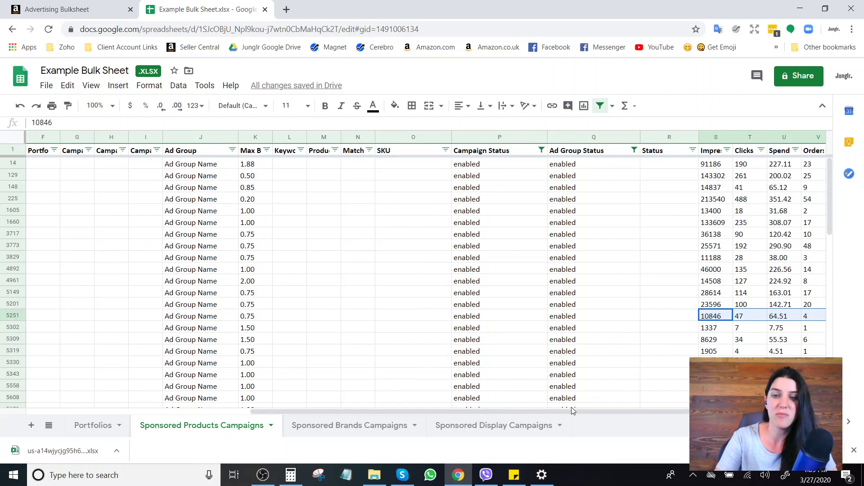
pyautogui.moveTo(591, 168); pyautogui.dragTo(602, 376)
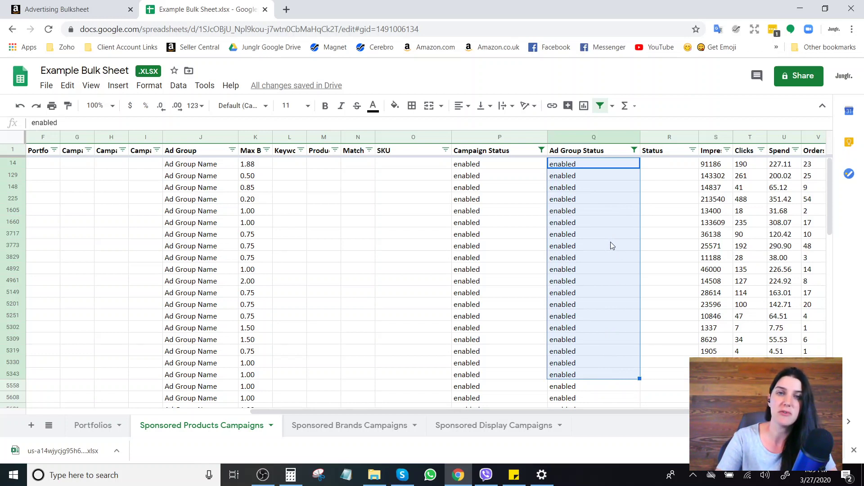
pyautogui.click(598, 188)
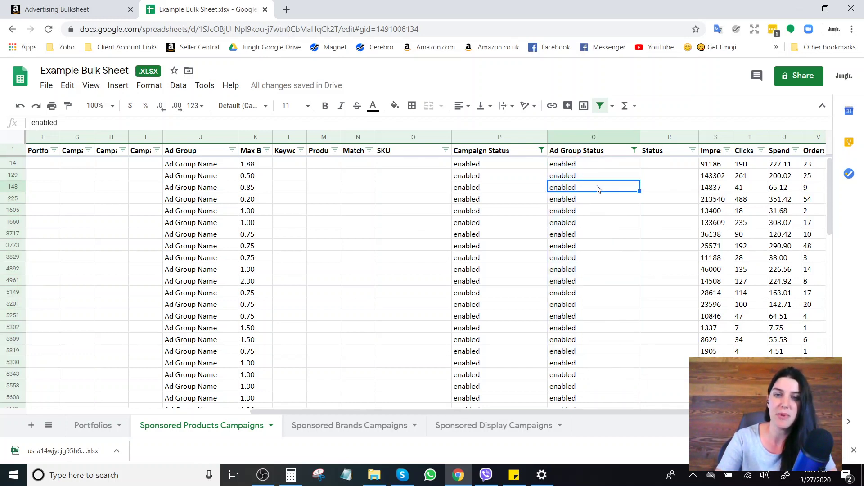
pyautogui.click(595, 136)
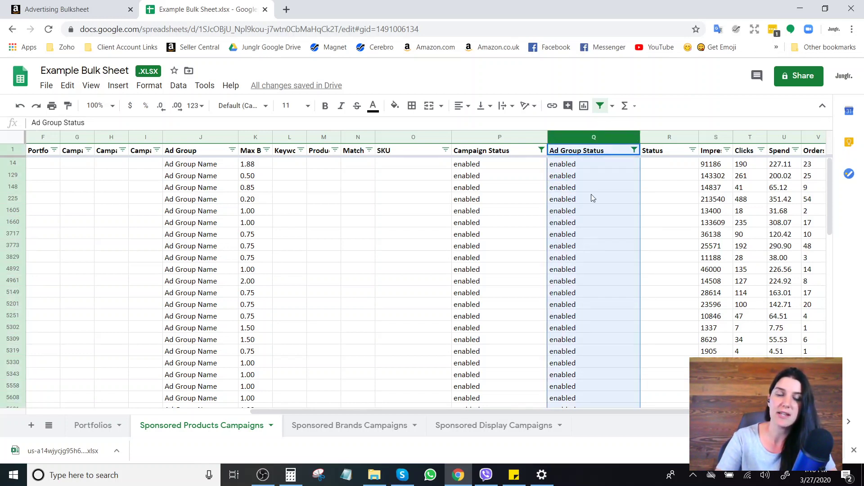
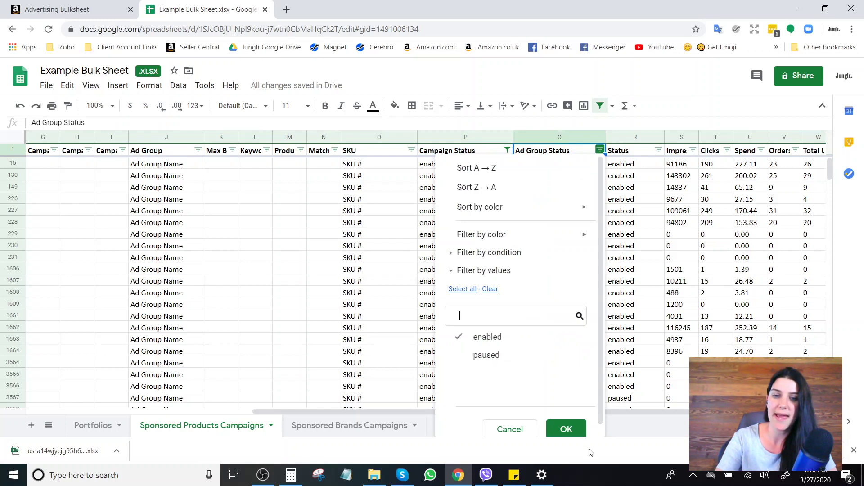
# Apply the enabled-only Ad Group Status filter to the ad records and check their Status column.
pyautogui.click(568, 428)
pyautogui.moveTo(165, 166); pyautogui.dragTo(511, 177)
pyautogui.click(629, 136)
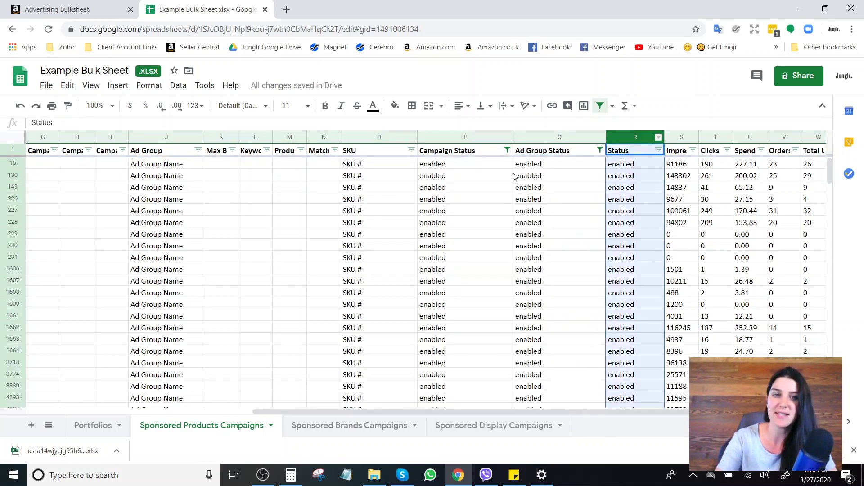
# Compare the SKU and Status columns of the ad records with their record types and campaigns.
pyautogui.click(385, 168)
pyautogui.moveTo(385, 168); pyautogui.dragTo(416, 306)
pyautogui.click(653, 136)
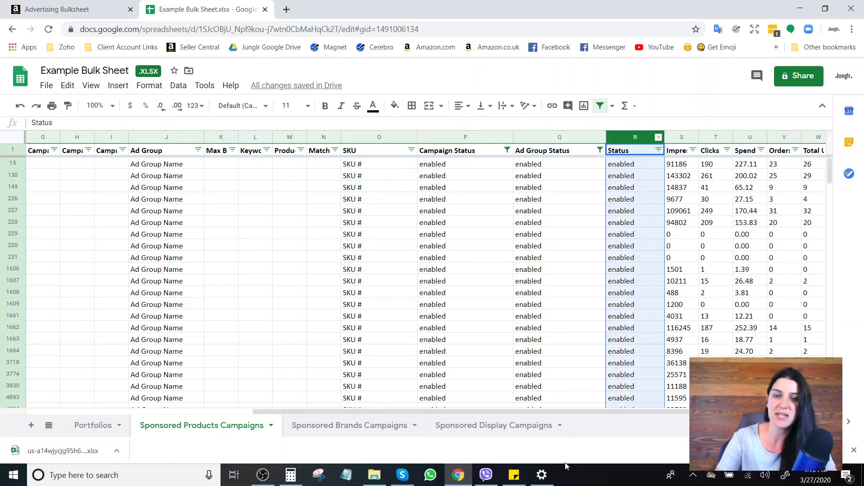
pyautogui.moveTo(557, 412); pyautogui.dragTo(368, 443)
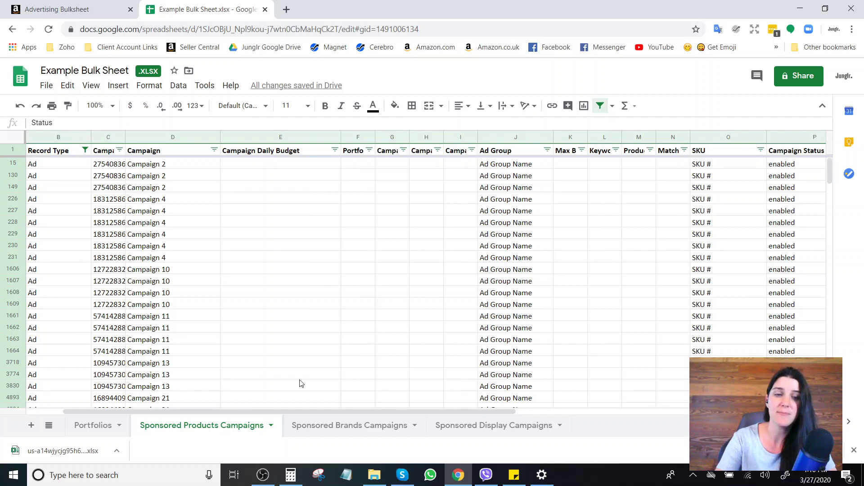
pyautogui.moveTo(285, 413); pyautogui.dragTo(496, 418)
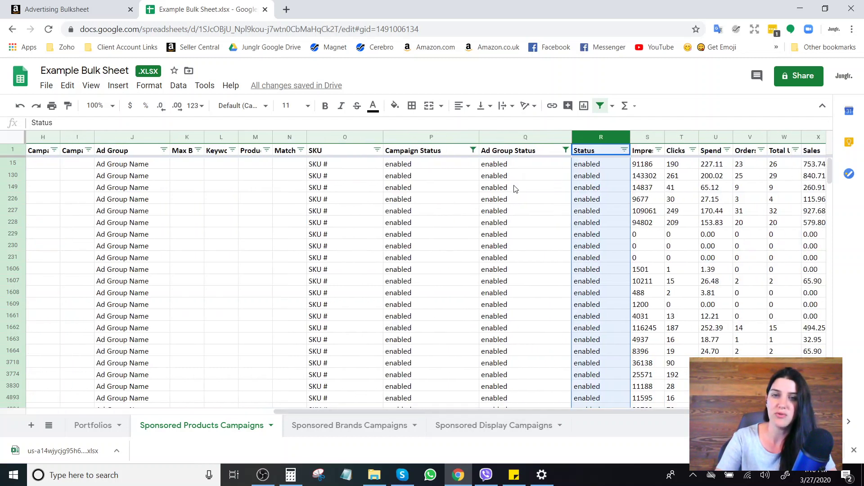
# Filter the Status column of the SKU ads to exclude paused and keep only enabled records.
pyautogui.click(325, 166)
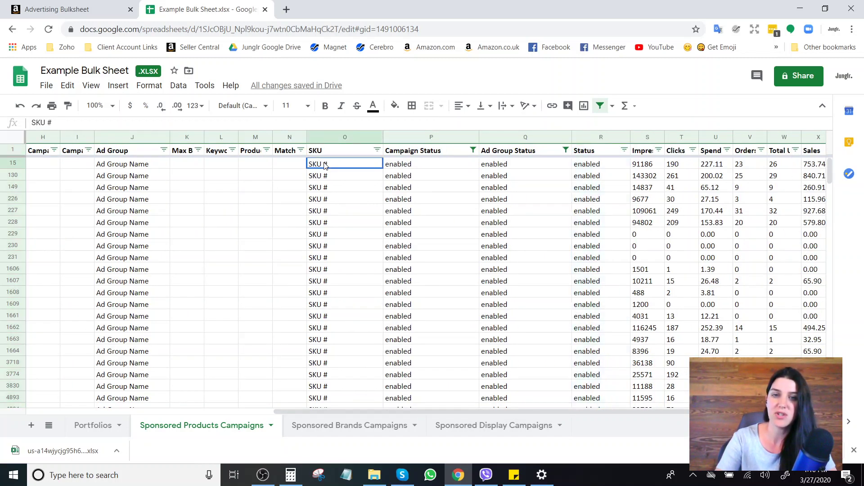
pyautogui.click(625, 151)
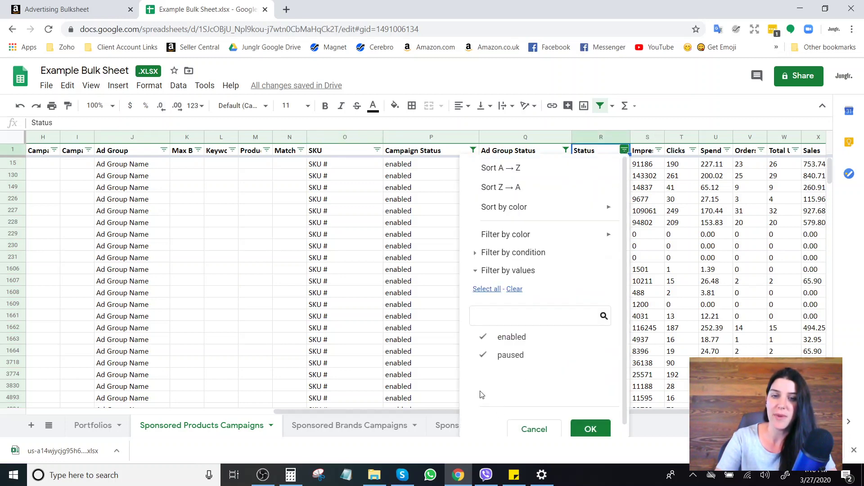
pyautogui.click(484, 356)
pyautogui.click(590, 429)
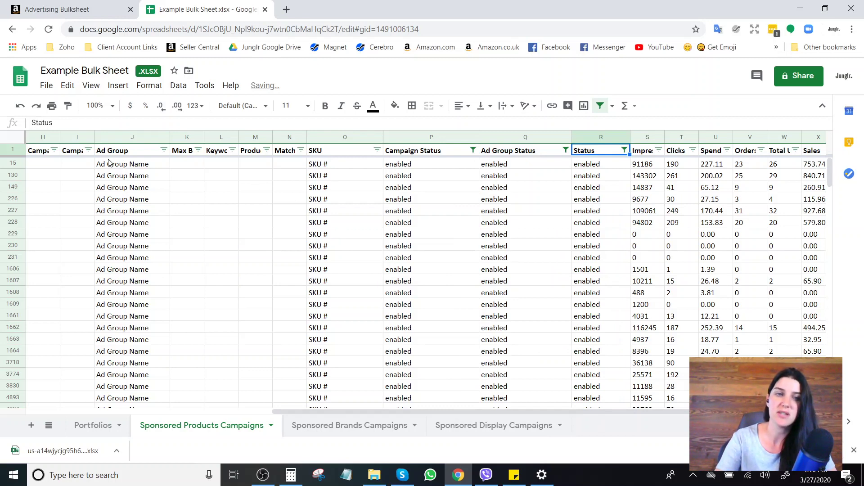
# Look over the ad group, SKU and Status columns of the enabled ad records.
pyautogui.moveTo(109, 165); pyautogui.dragTo(602, 363)
pyautogui.click(321, 138)
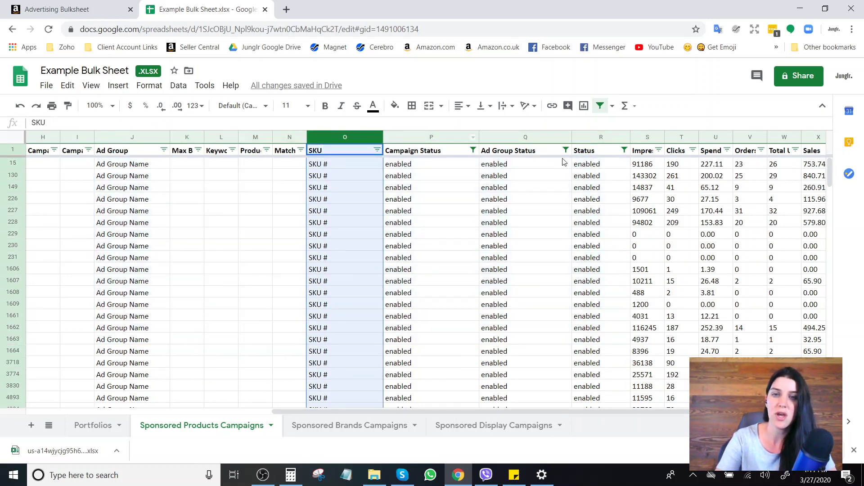
pyautogui.click(599, 136)
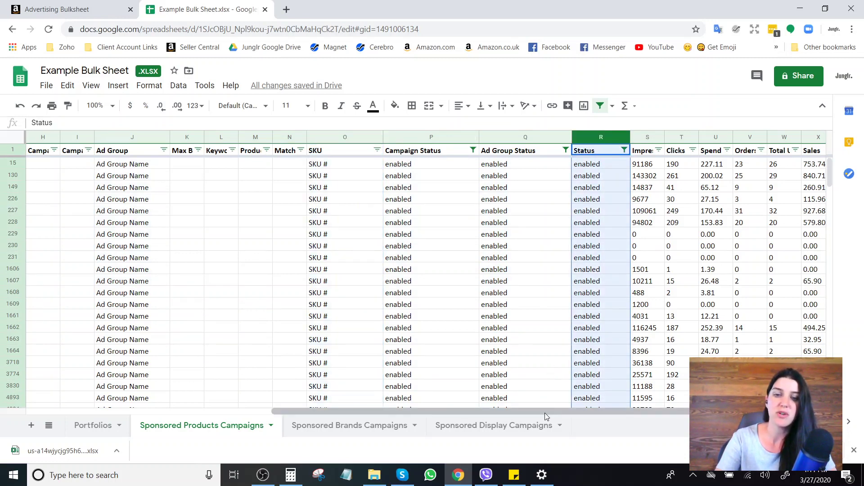
pyautogui.moveTo(545, 411); pyautogui.dragTo(523, 417)
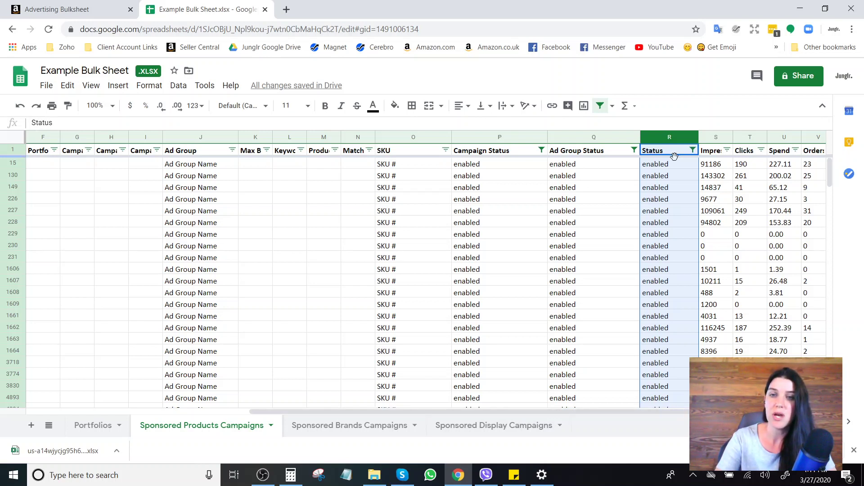
pyautogui.click(673, 167)
pyautogui.moveTo(673, 168); pyautogui.dragTo(668, 358)
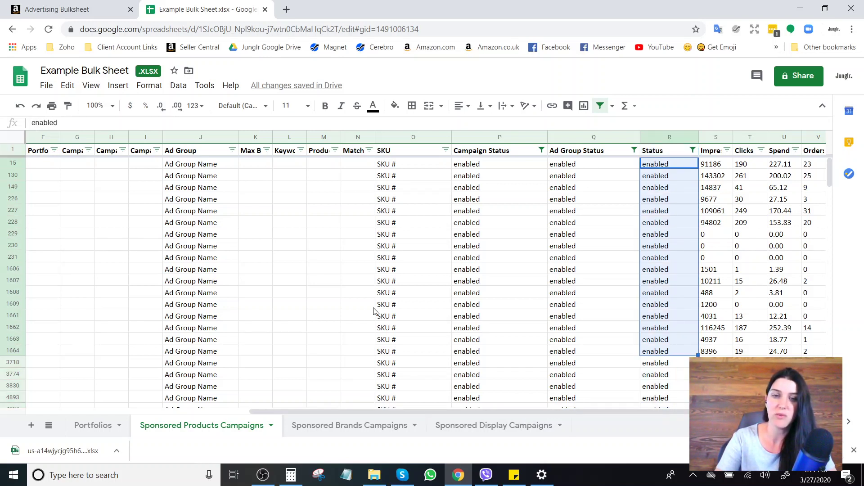
# Examine the Campaign 4 ad in row 227, from its campaign and ad group across to its performance figures.
pyautogui.click(211, 210)
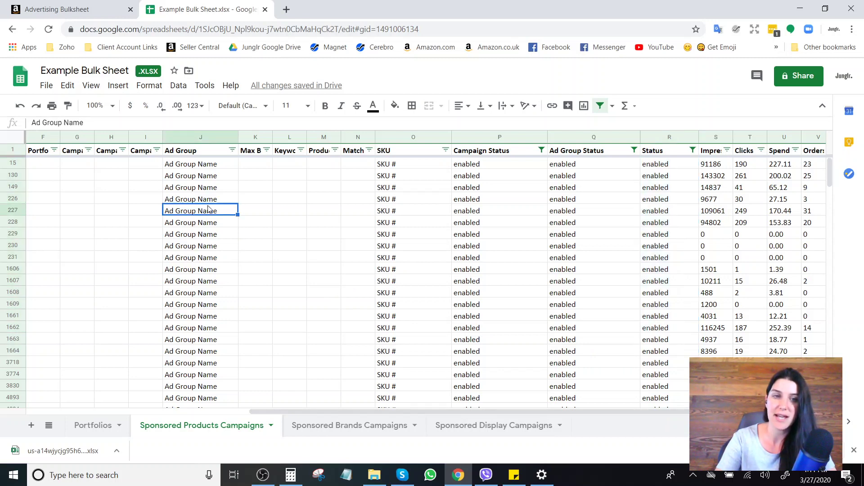
pyautogui.moveTo(325, 414); pyautogui.dragTo(127, 432)
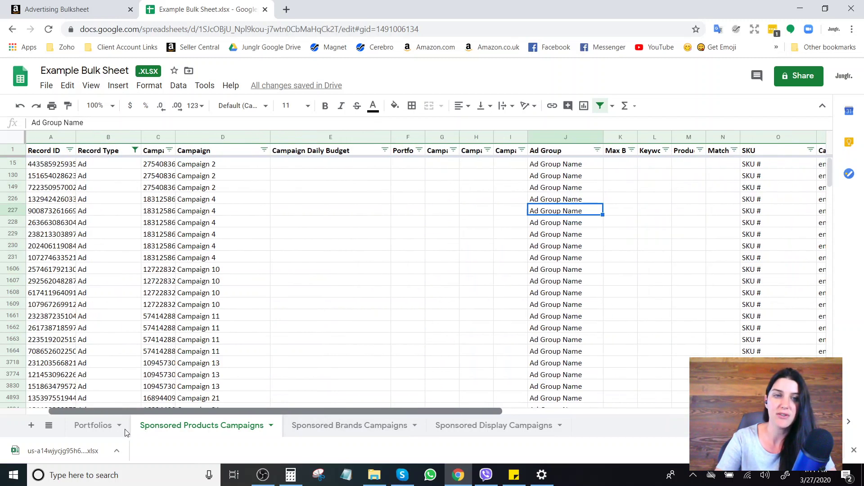
pyautogui.click(195, 212)
pyautogui.moveTo(201, 217); pyautogui.dragTo(841, 219)
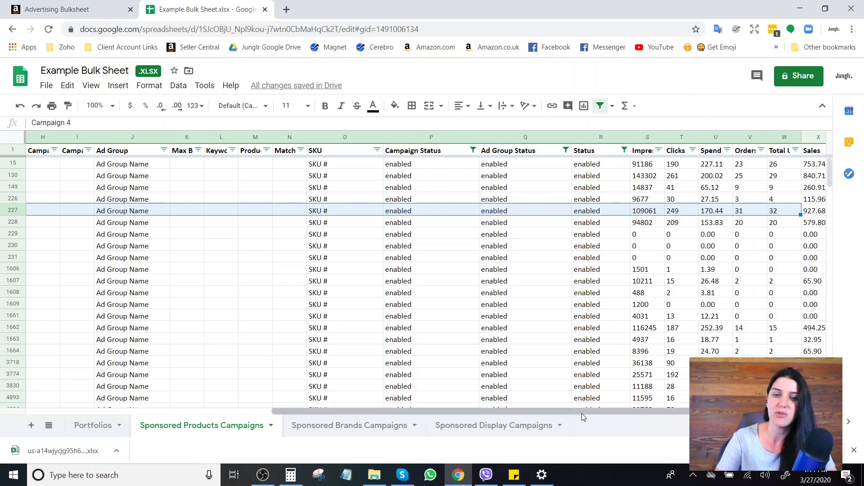
# Change the Record Type filter to show only Keyword and Product Targeting records.
pyautogui.moveTo(582, 413); pyautogui.dragTo(253, 322)
pyautogui.click(135, 150)
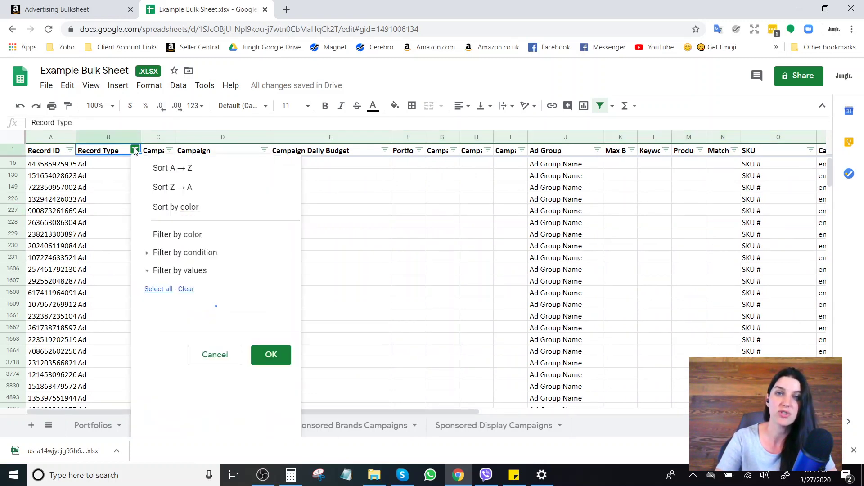
pyautogui.click(162, 290)
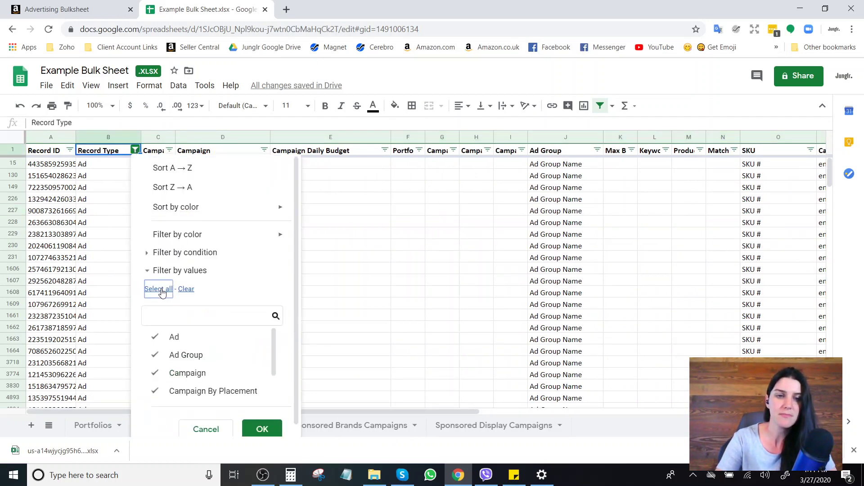
pyautogui.click(186, 289)
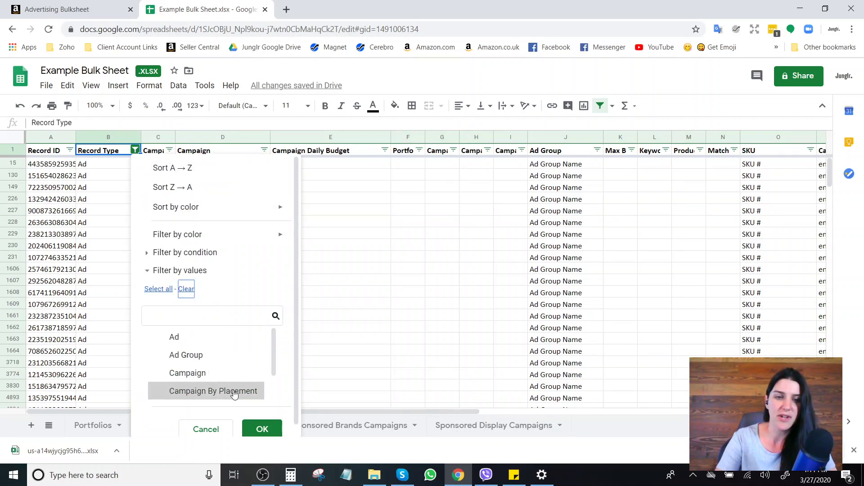
pyautogui.moveTo(275, 347); pyautogui.dragTo(283, 380)
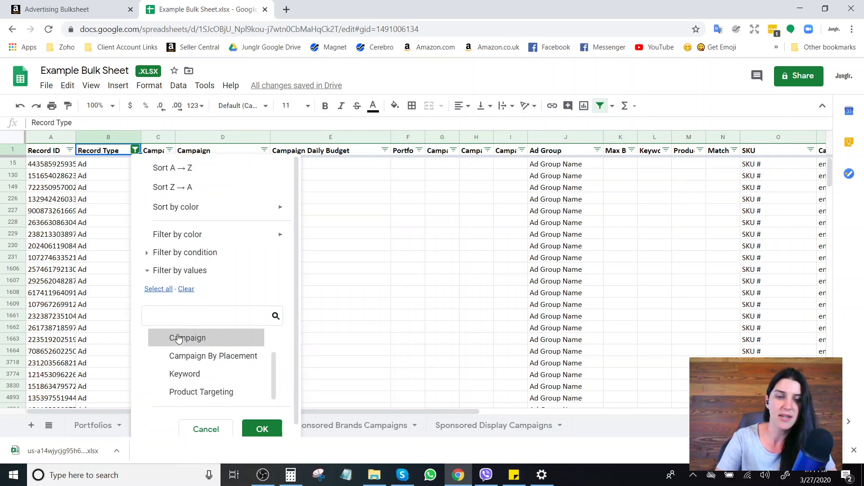
pyautogui.click(164, 375)
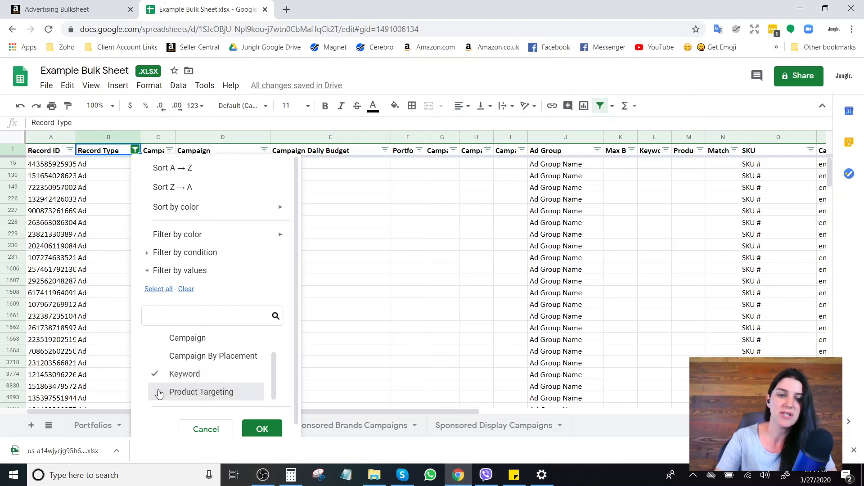
pyautogui.click(159, 394)
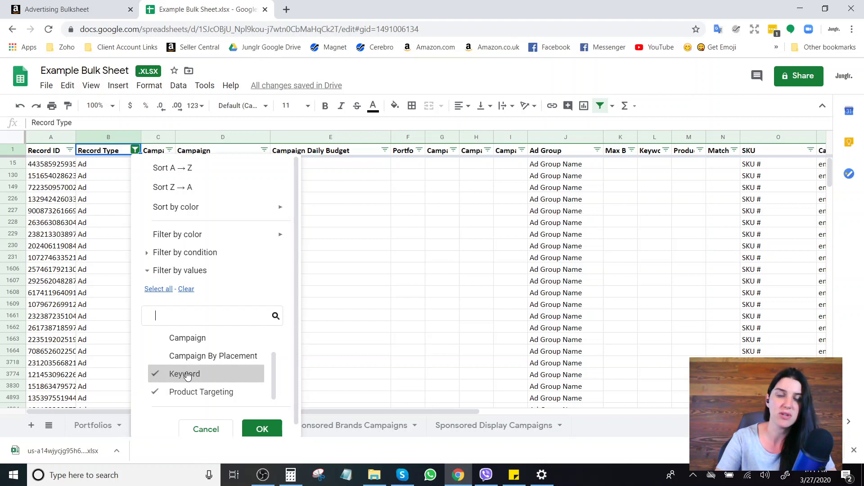
pyautogui.click(262, 430)
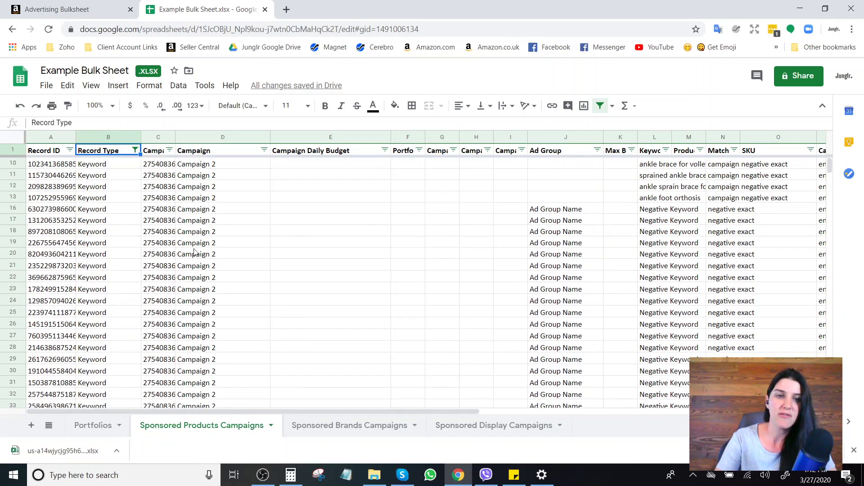
# Review the Record Type and Campaign columns, along with the filters on Campaign Status, Ad Group Status and Status.
pyautogui.click(95, 136)
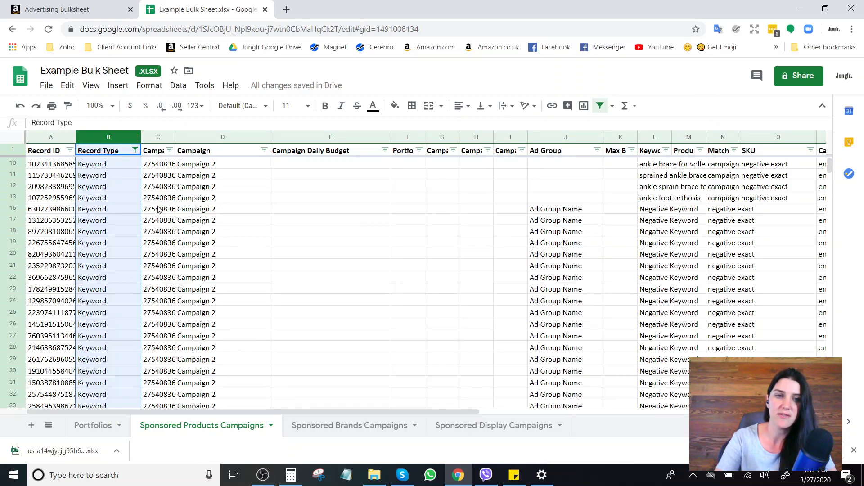
pyautogui.click(188, 168)
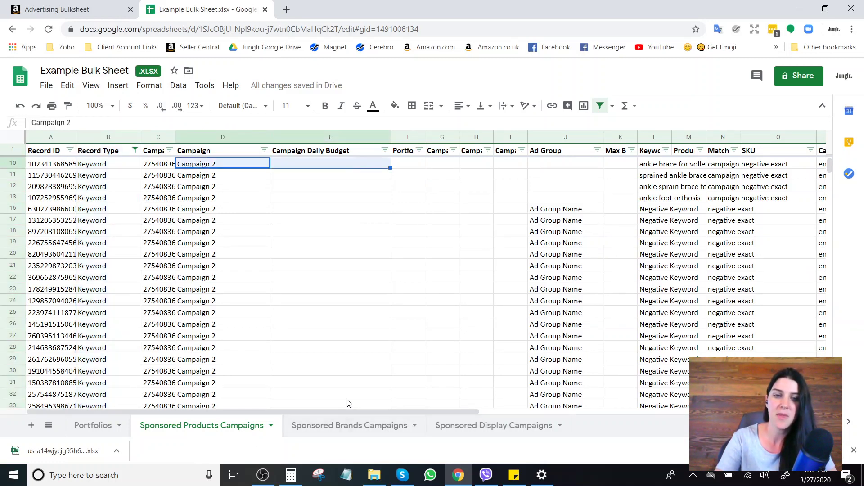
pyautogui.moveTo(349, 411); pyautogui.dragTo(538, 412)
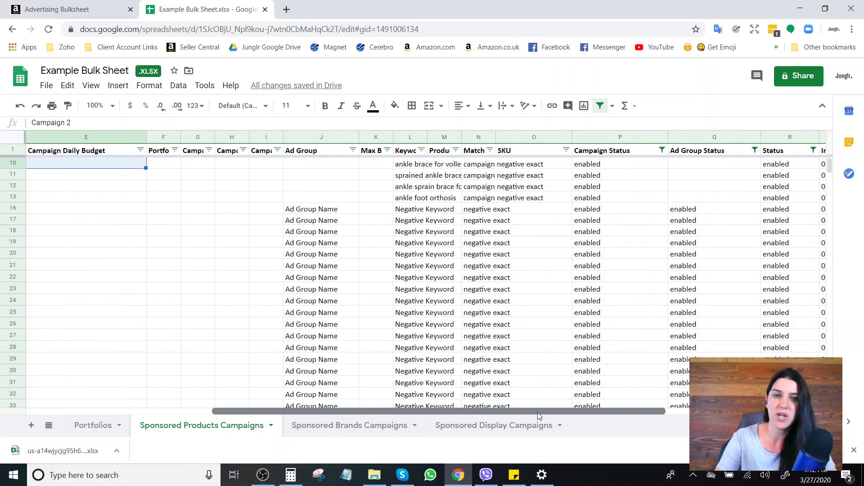
pyautogui.click(662, 149)
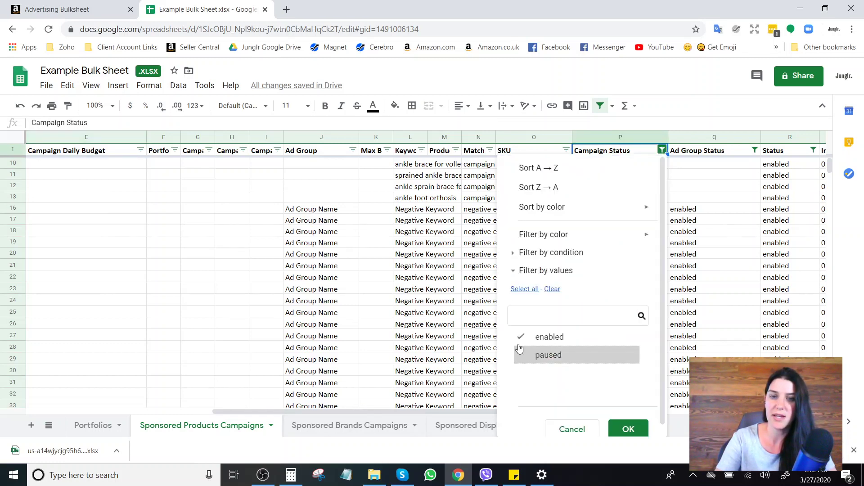
pyautogui.click(813, 150)
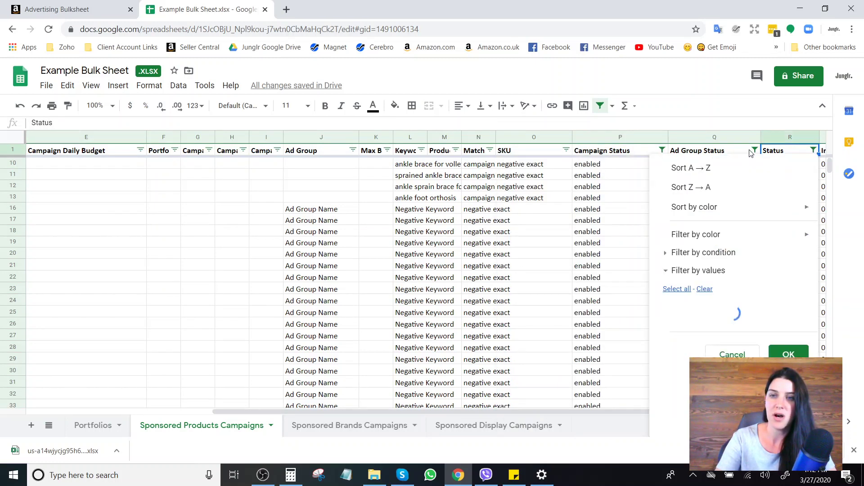
pyautogui.click(755, 152)
pyautogui.click(540, 220)
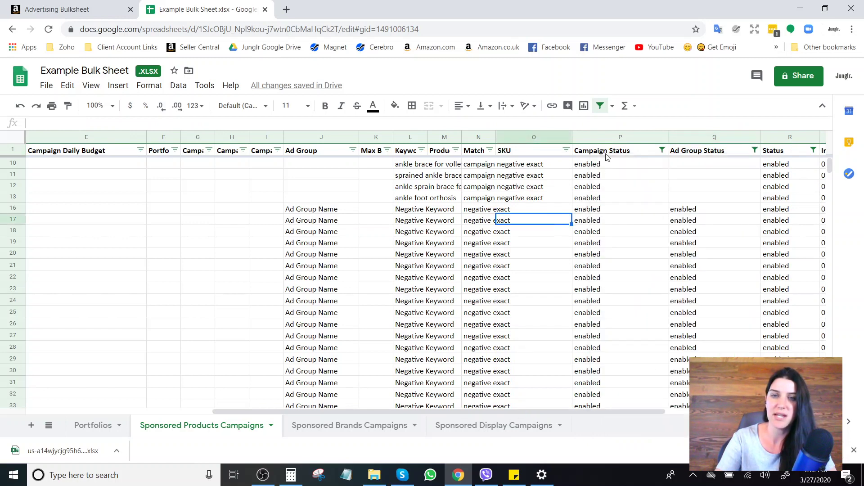
pyautogui.click(609, 137)
pyautogui.click(723, 137)
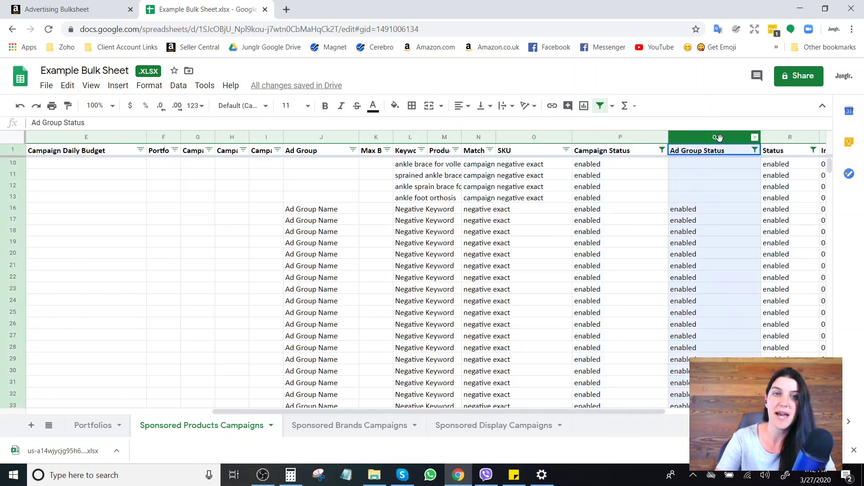
pyautogui.click(784, 135)
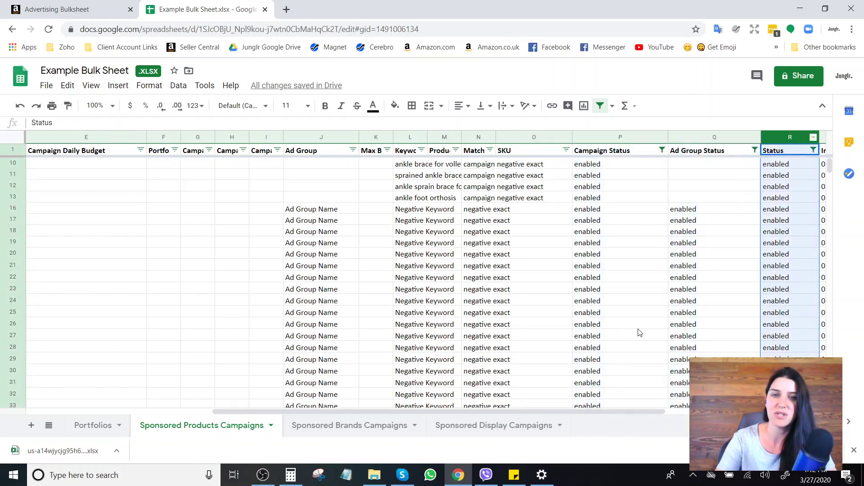
# Filter Match Type to exclude campaign negative exact, negative exact and negative phrase, keeping broad, exact, phrase and both Targeting Expression types.
pyautogui.click(490, 150)
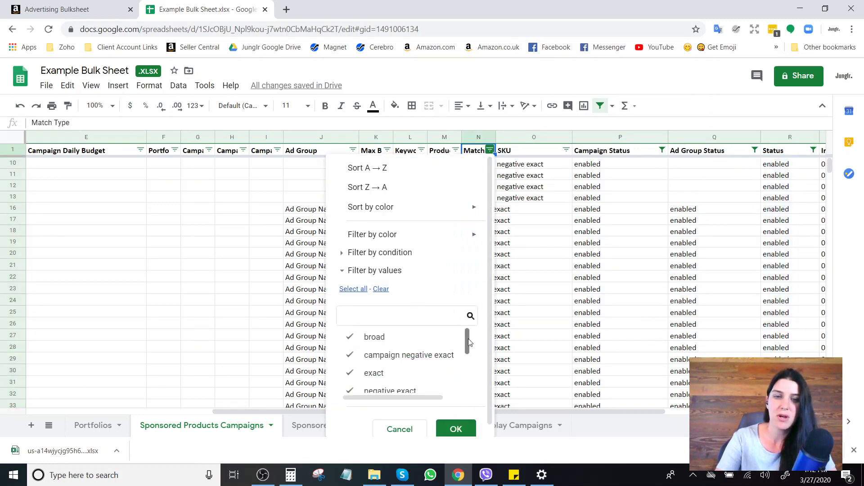
pyautogui.click(401, 355)
pyautogui.scroll(-3, 466, 350)
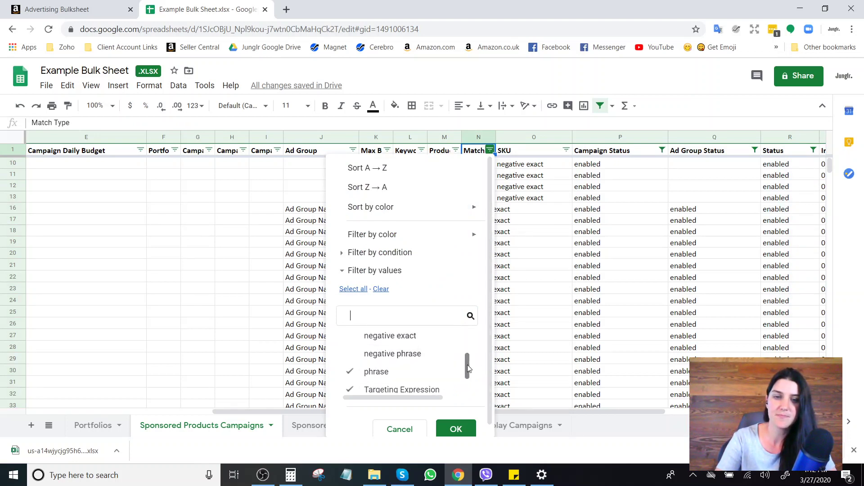
pyautogui.scroll(3, 470, 346)
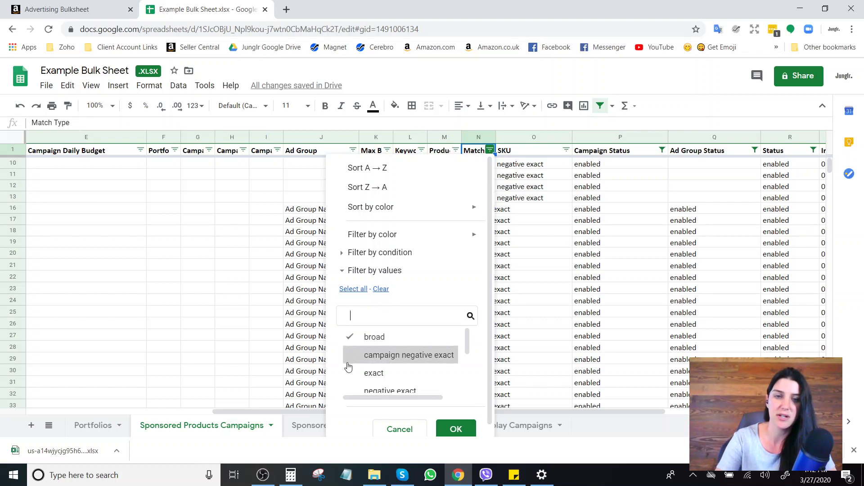
pyautogui.moveTo(469, 341); pyautogui.dragTo(468, 377)
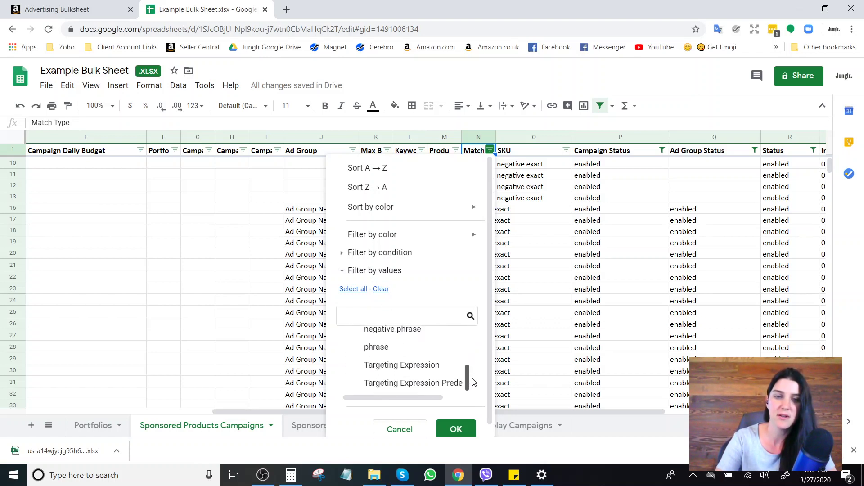
pyautogui.click(352, 365)
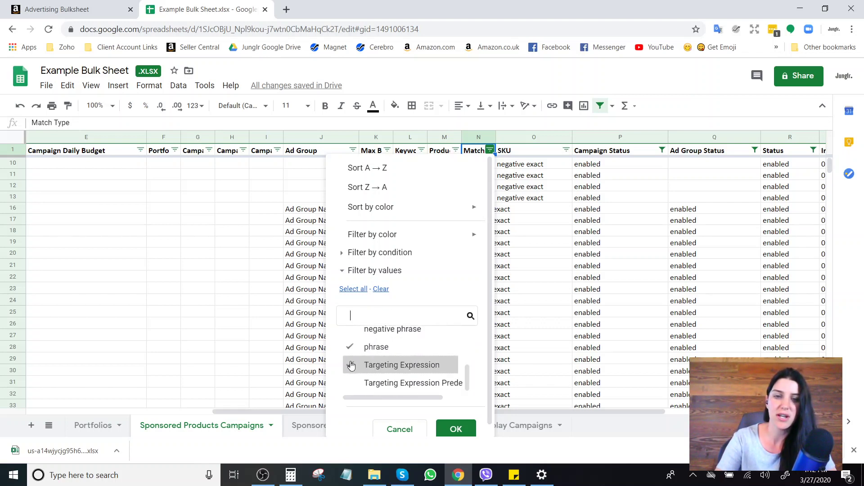
pyautogui.click(351, 388)
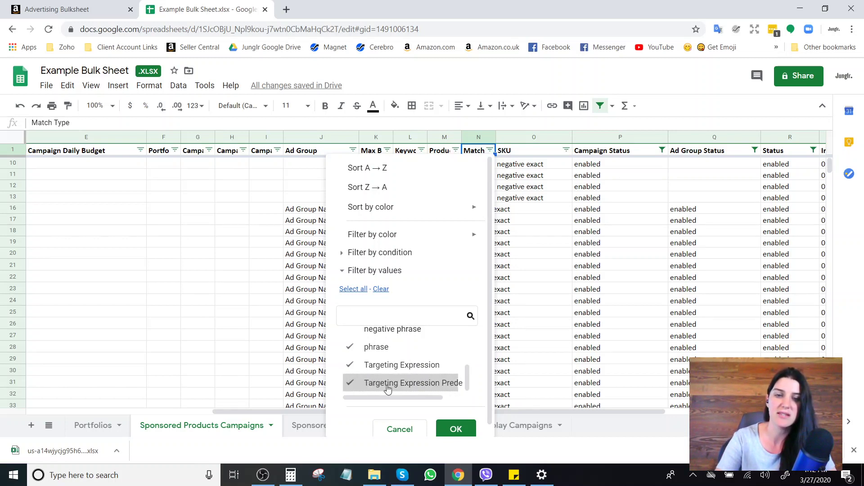
pyautogui.click(456, 429)
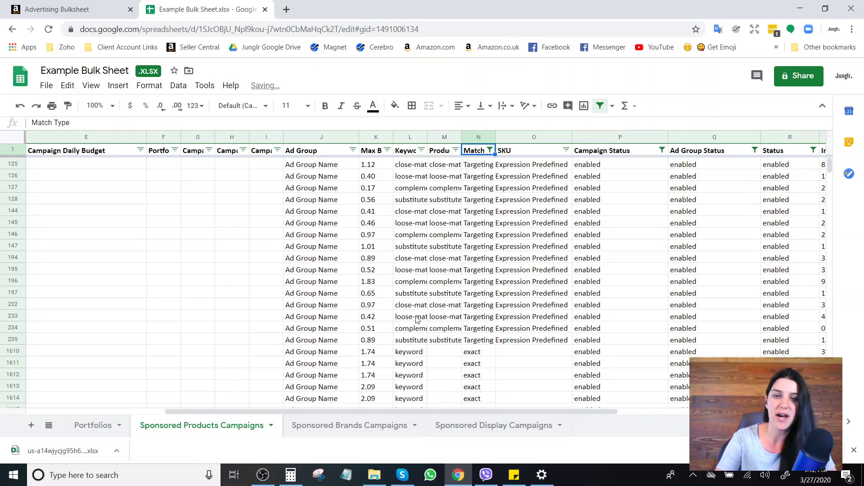
# Look over the Record Type, Ad Group Status and Status columns of the filtered keyword and product targeting records.
pyautogui.moveTo(434, 411); pyautogui.dragTo(518, 412)
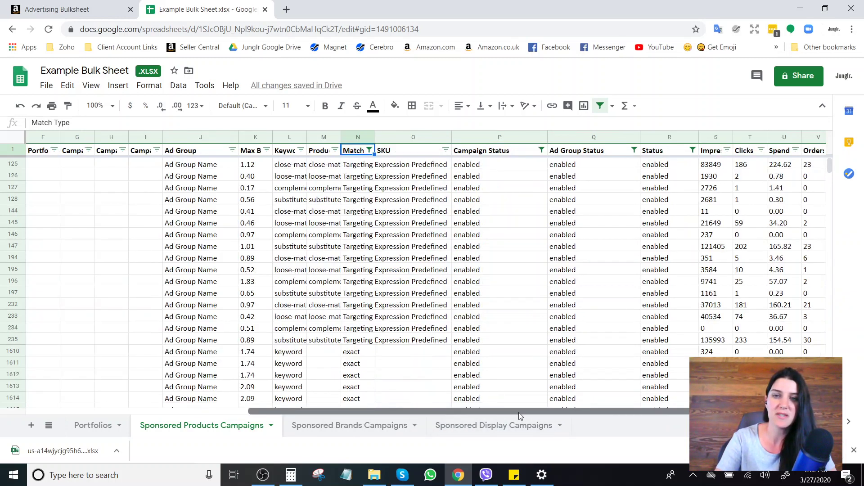
pyautogui.click(585, 136)
pyautogui.click(675, 136)
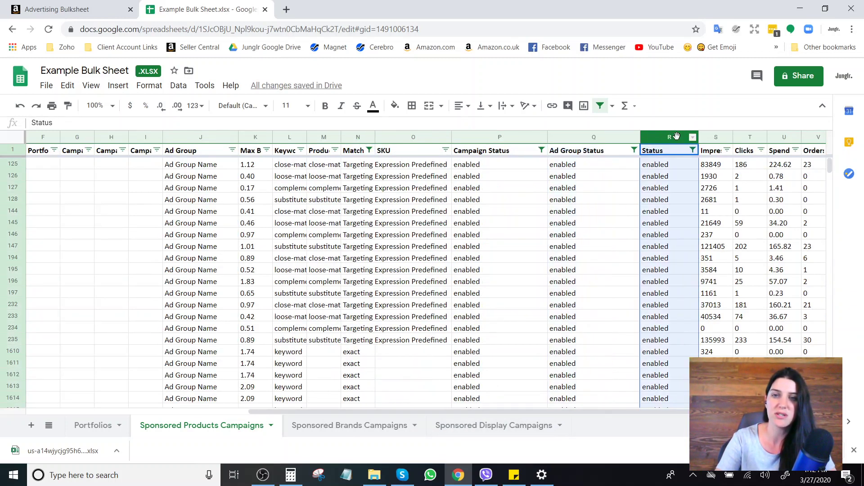
pyautogui.click(674, 166)
pyautogui.click(664, 135)
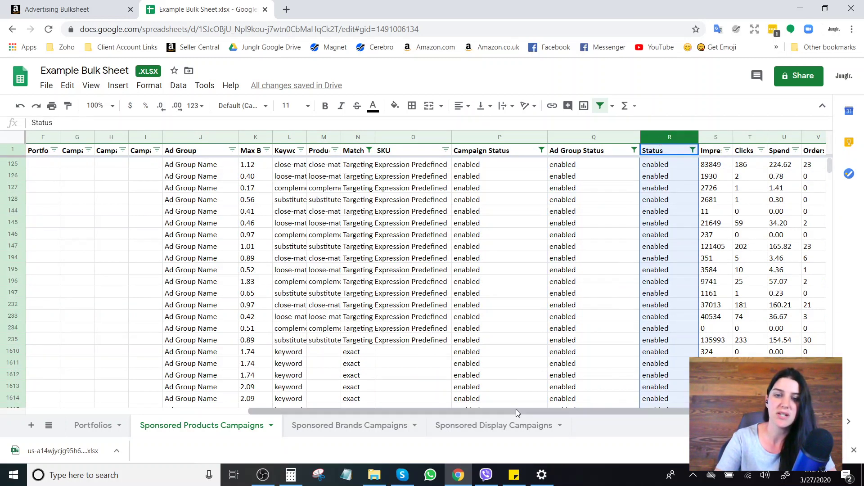
pyautogui.moveTo(516, 409); pyautogui.dragTo(295, 411)
pyautogui.click(108, 137)
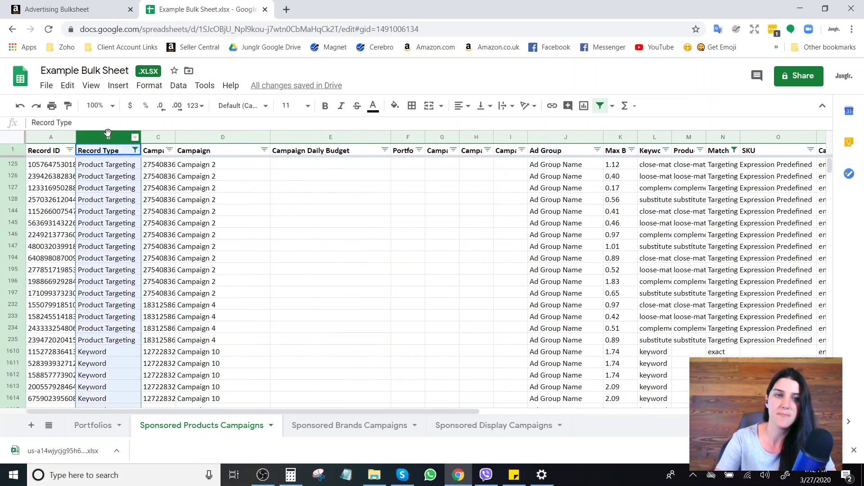
pyautogui.moveTo(180, 411); pyautogui.dragTo(446, 407)
pyautogui.click(567, 137)
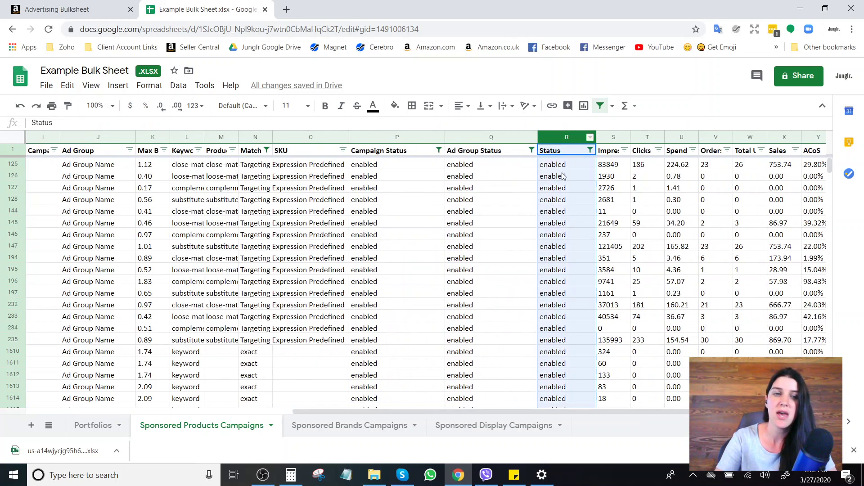
pyautogui.moveTo(520, 410); pyautogui.dragTo(496, 407)
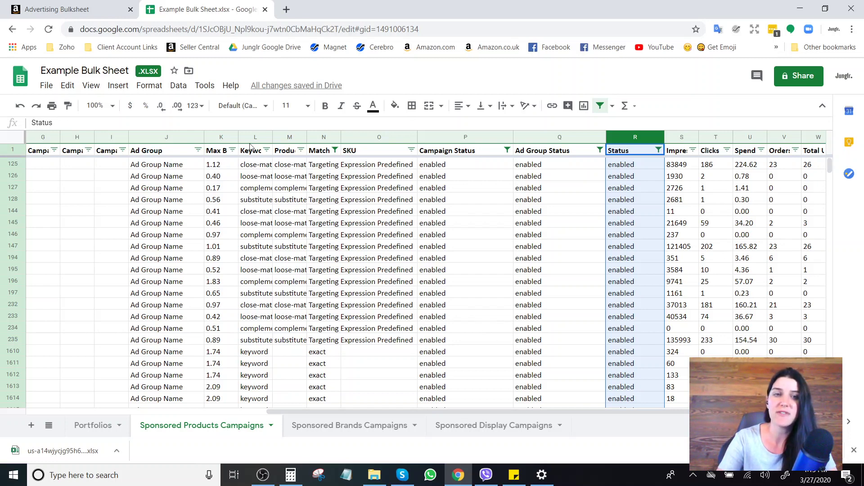
# Widen the Max Bid column and filter it to show only records with a bid of 0.08.
pyautogui.moveTo(238, 137); pyautogui.dragTo(292, 137)
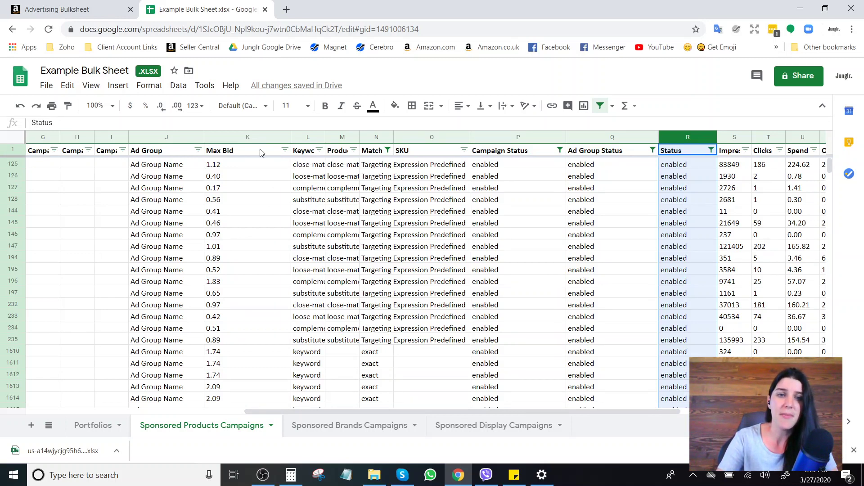
pyautogui.click(285, 151)
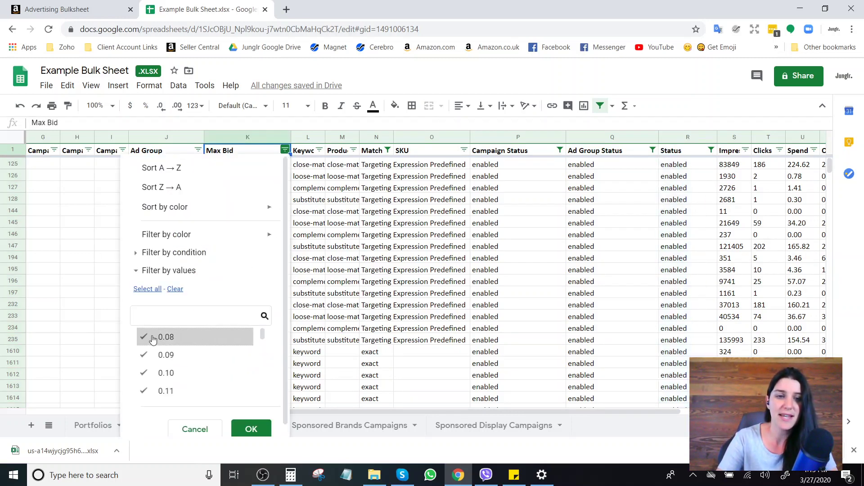
pyautogui.click(175, 289)
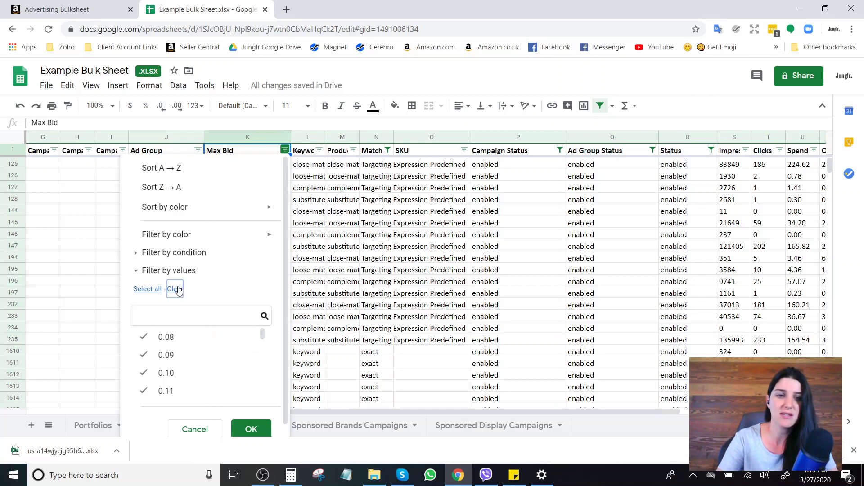
pyautogui.click(151, 337)
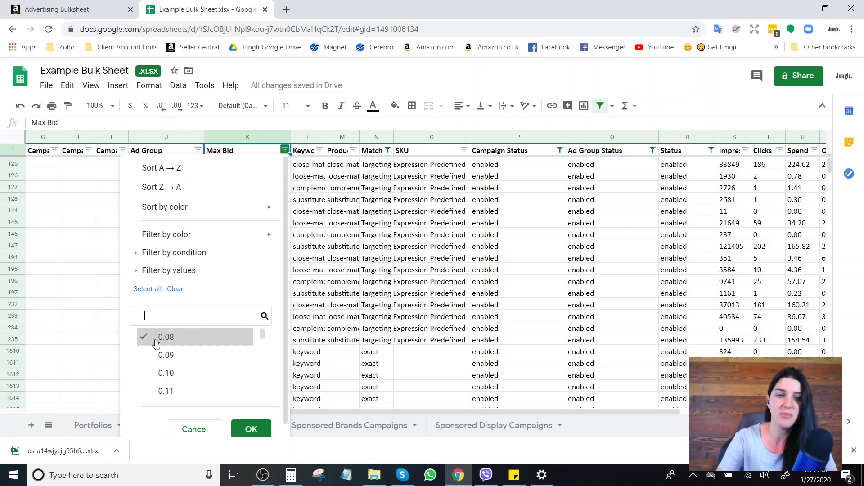
pyautogui.click(253, 430)
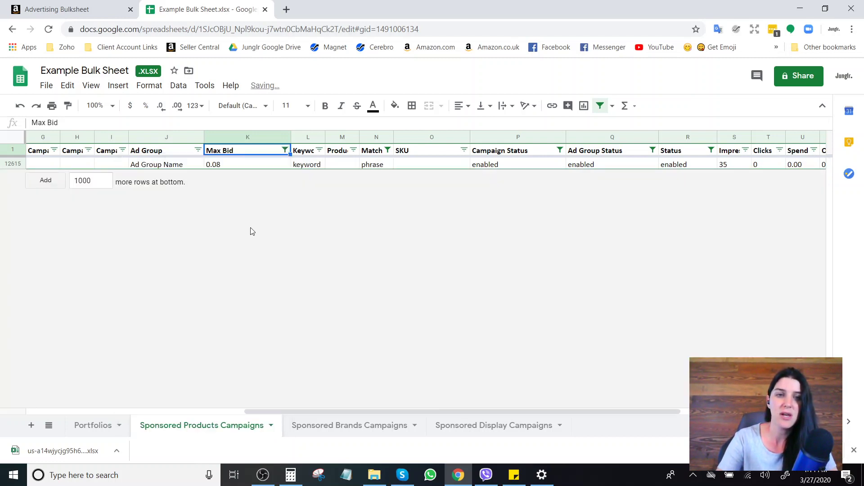
# Examine the 0.08 bid record in row 12615 from its ad group to its impressions, and its Max Bid column.
pyautogui.moveTo(170, 164); pyautogui.dragTo(734, 160)
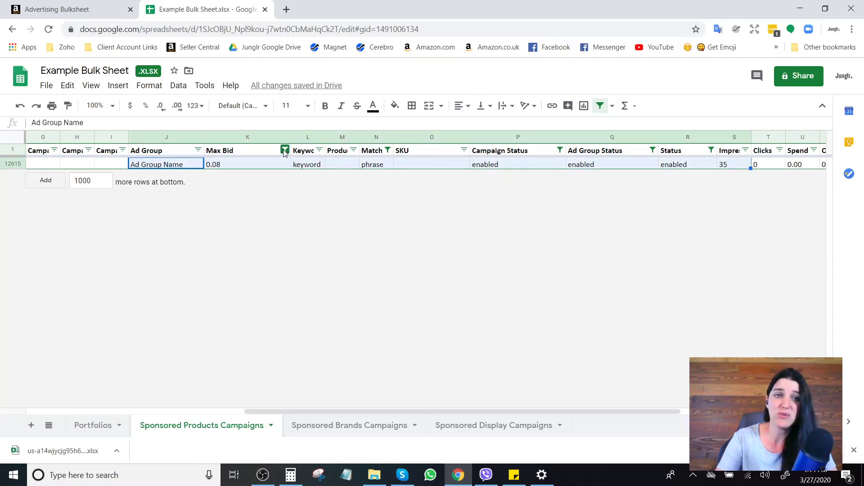
pyautogui.click(230, 149)
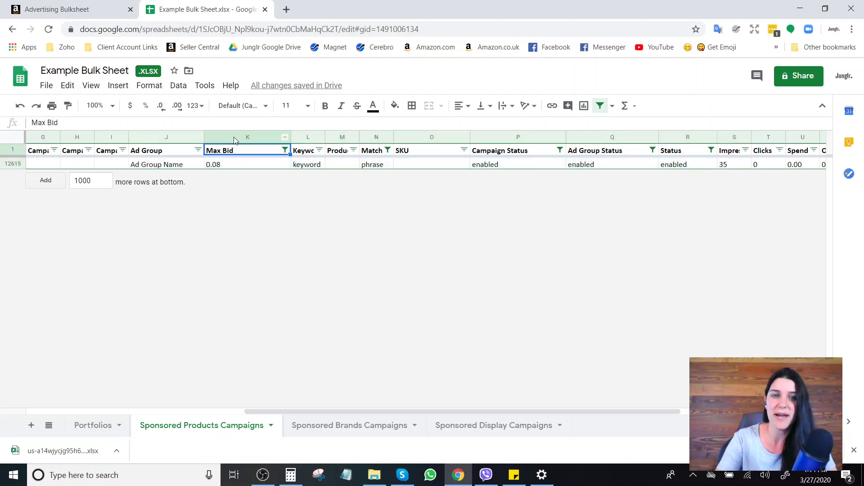
pyautogui.click(233, 134)
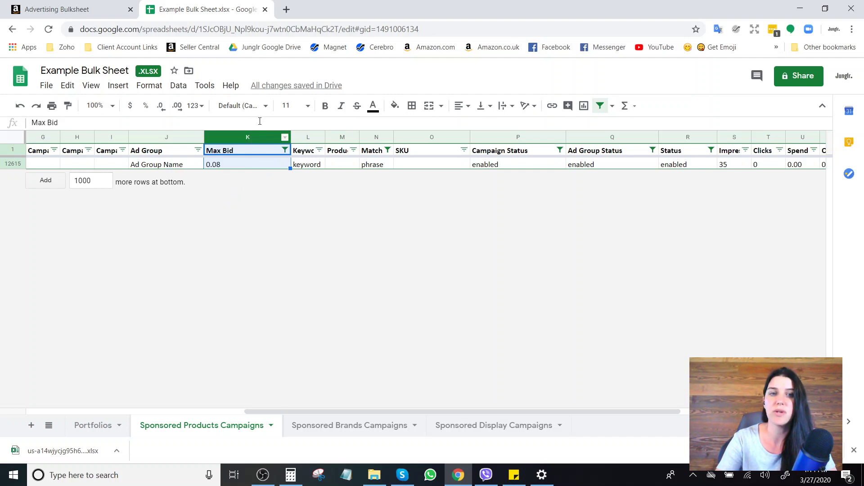
# Reset the Max Bid filter to include all bid values.
pyautogui.click(285, 150)
pyautogui.click(148, 290)
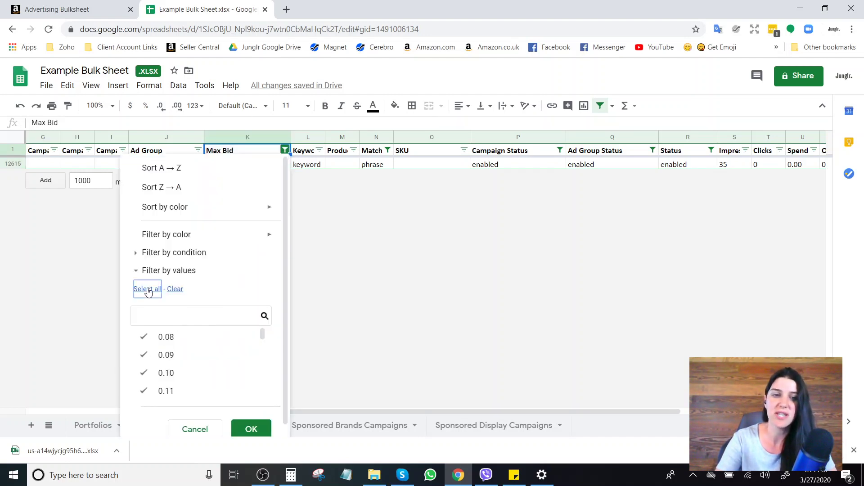
pyautogui.click(249, 433)
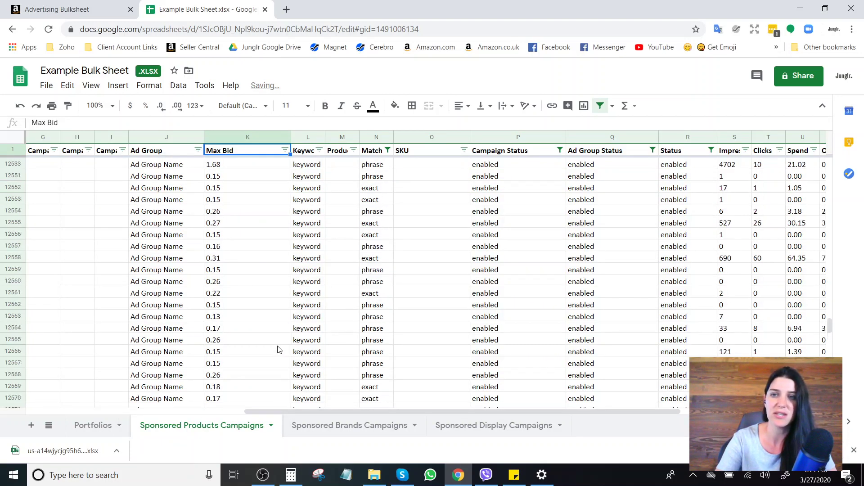
# Look over the Max Bid values from row 125 down to row 1614.
pyautogui.moveTo(831, 328); pyautogui.dragTo(831, 167)
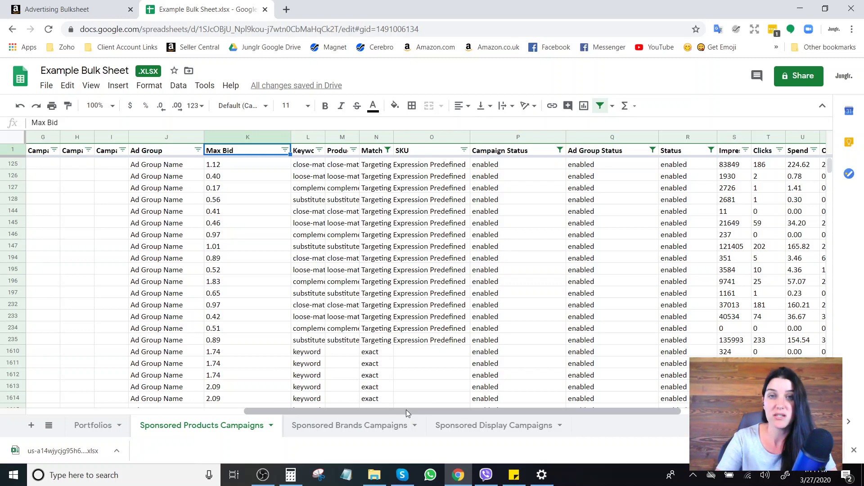
pyautogui.moveTo(406, 411); pyautogui.dragTo(393, 411)
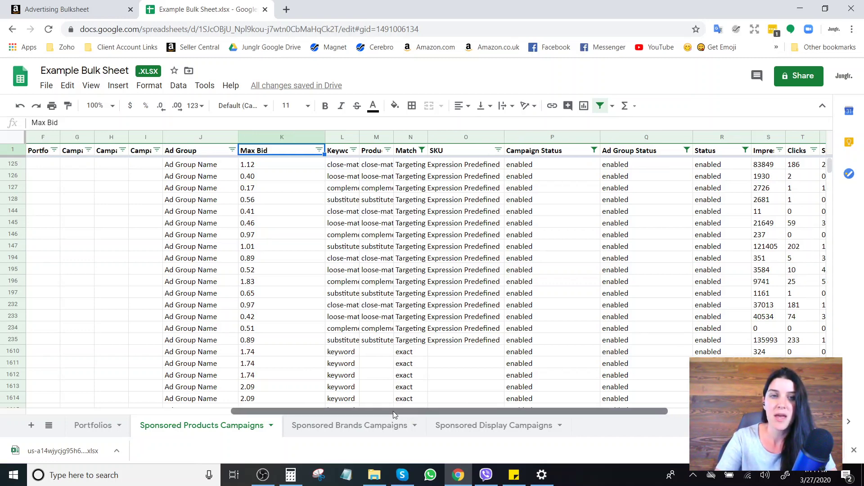
pyautogui.click(280, 135)
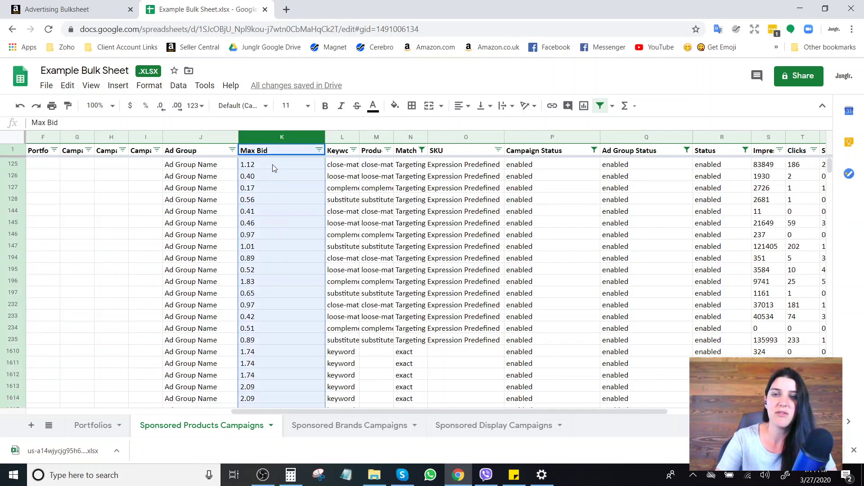
pyautogui.moveTo(282, 164); pyautogui.dragTo(283, 395)
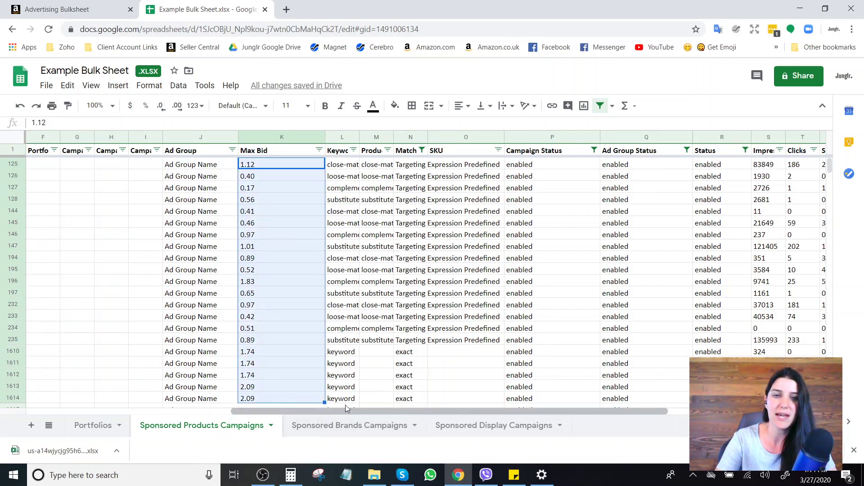
# Widen the Keyword or Product Targeting column to show its full entries and examine the keyword entries in rows 1610 to 1614.
pyautogui.click(340, 133)
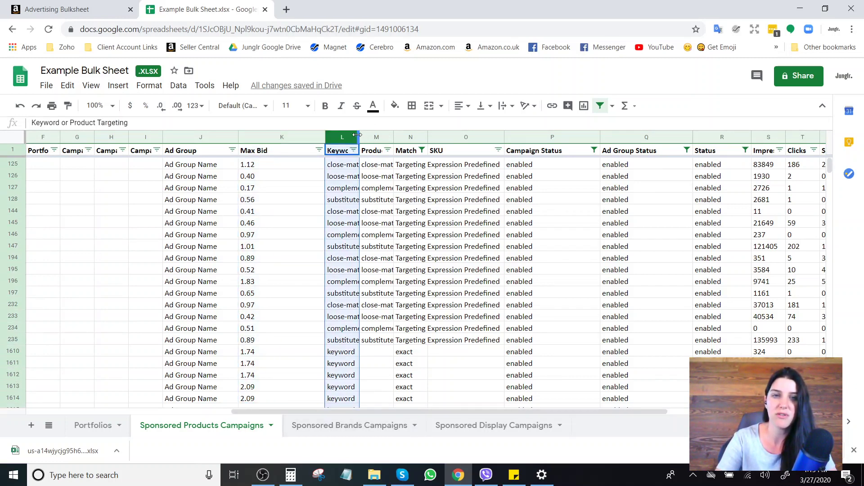
pyautogui.moveTo(360, 135); pyautogui.dragTo(424, 136)
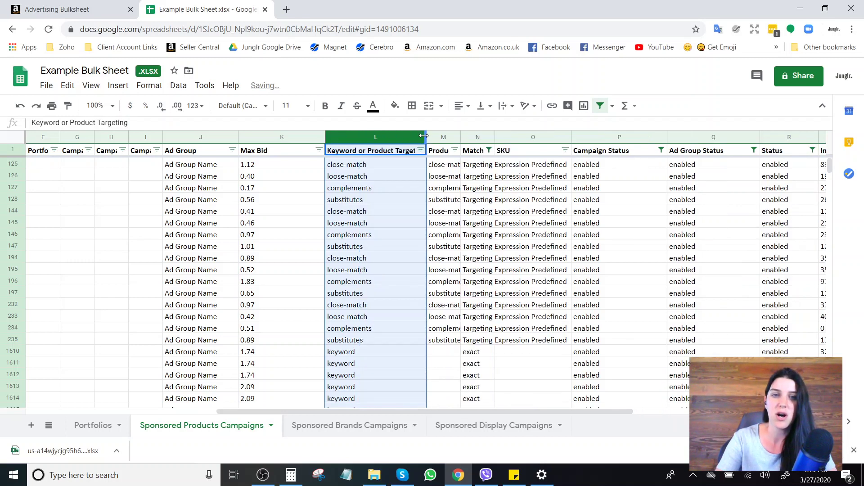
pyautogui.click(367, 163)
pyautogui.moveTo(353, 352); pyautogui.dragTo(359, 395)
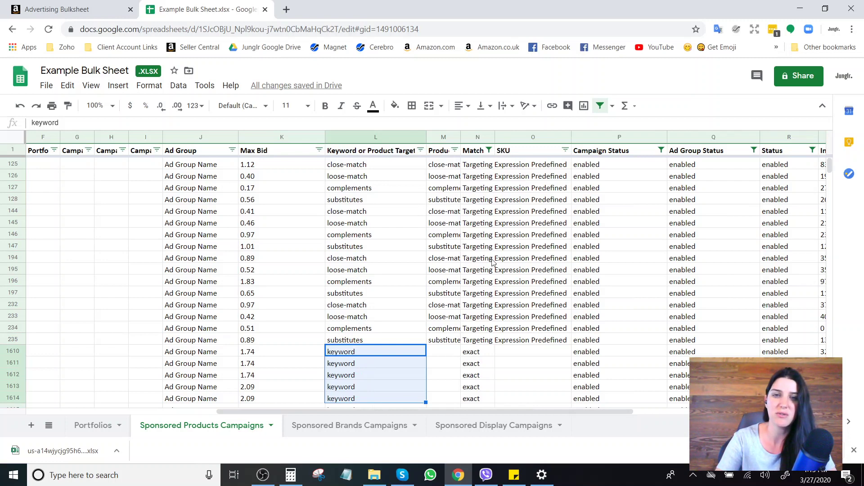
# Widen the Match Type column and examine its values down to the Targeting Expression Predefined entry in row 235.
pyautogui.moveTo(495, 137); pyautogui.dragTo(547, 136)
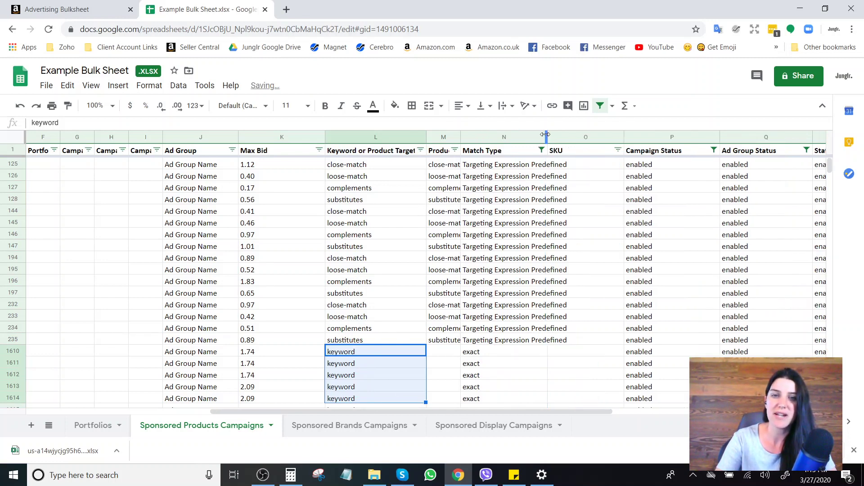
pyautogui.click(492, 137)
pyautogui.scroll(-3, 481, 259)
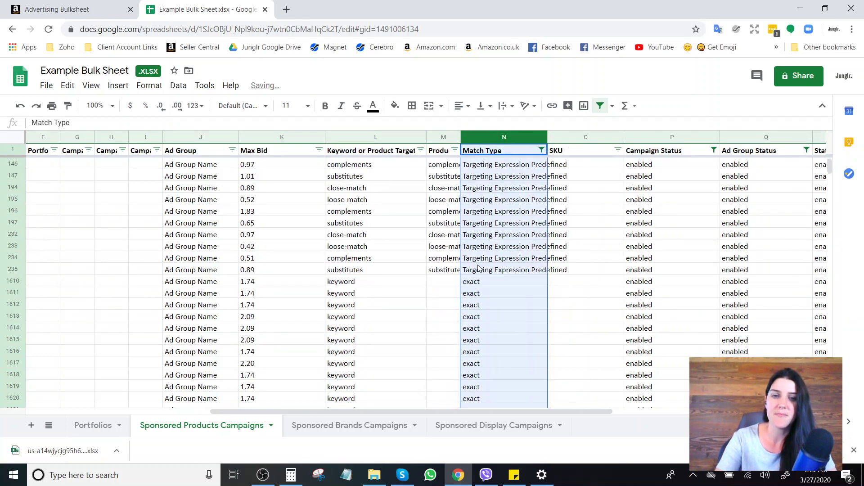
pyautogui.click(491, 270)
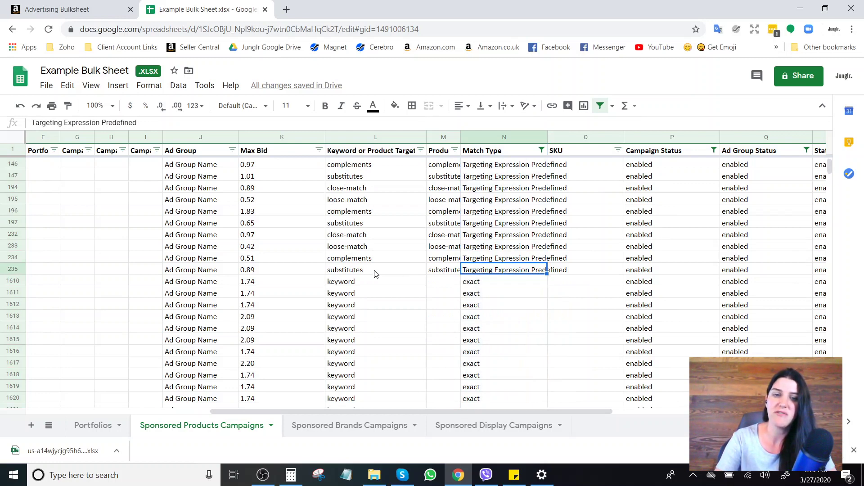
# Widen the Product Targeting column and check the substitutes, complements and close-match targets beside it.
pyautogui.click(351, 270)
pyautogui.hotkey('shift', 'Right')
pyautogui.hotkey('shift', 'Right')
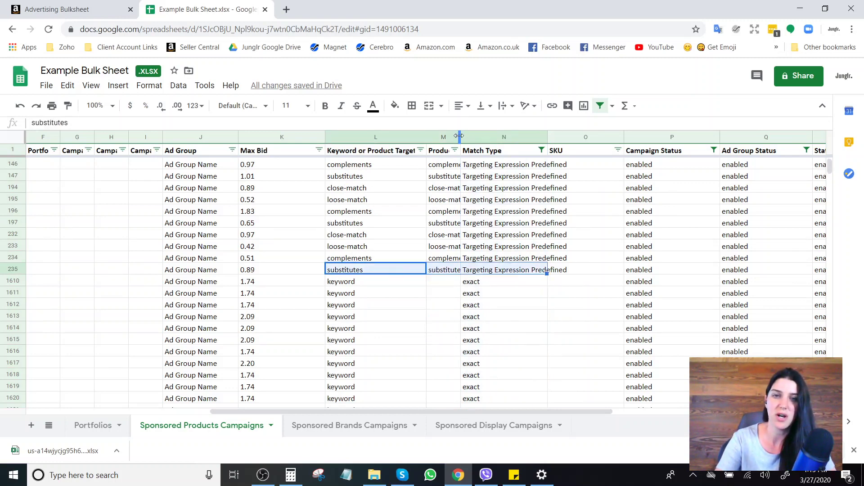
pyautogui.moveTo(459, 136); pyautogui.dragTo(500, 135)
pyautogui.click(380, 166)
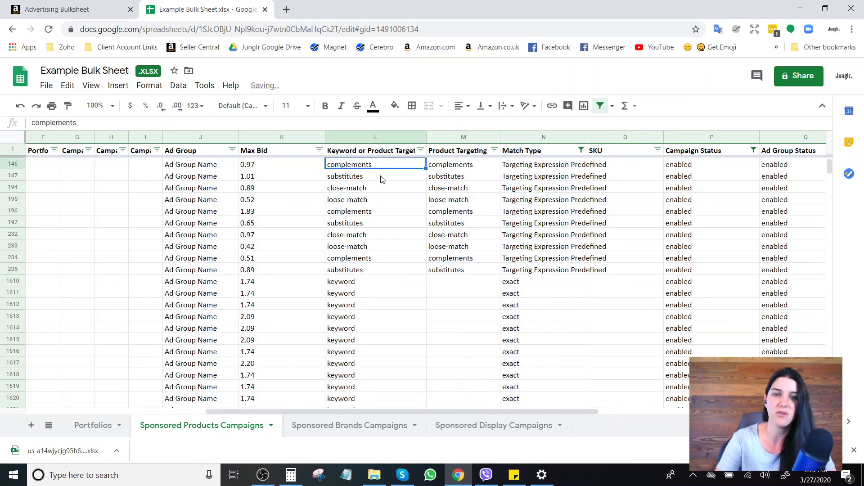
pyautogui.click(382, 179)
pyautogui.click(383, 190)
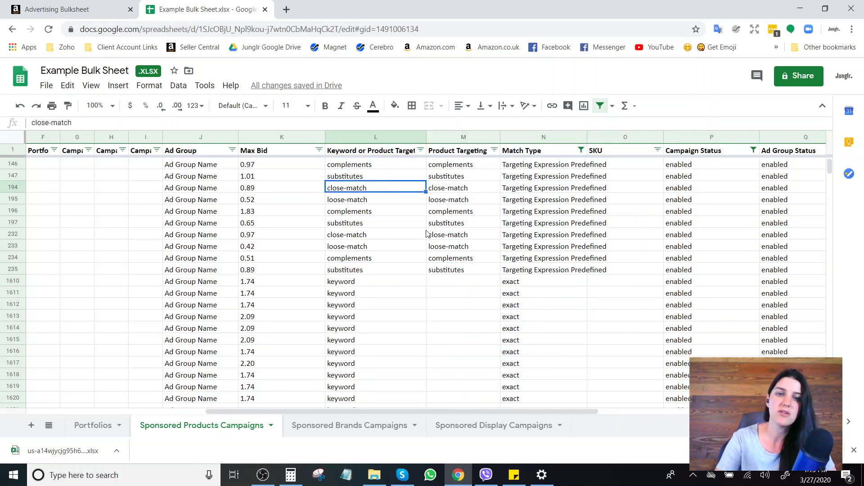
# Examine the exact match keyword record in row 1619 across its ad group, max bid, keyword and match type.
pyautogui.scroll(-4, 427, 234)
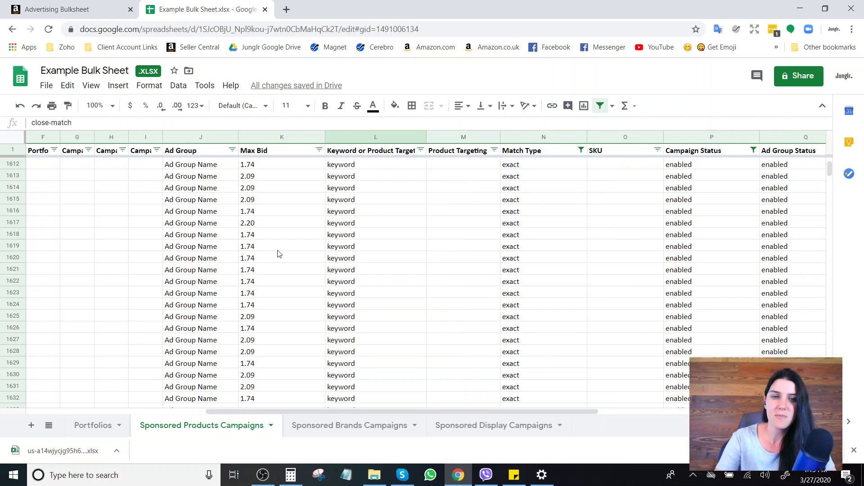
pyautogui.moveTo(197, 248); pyautogui.dragTo(614, 247)
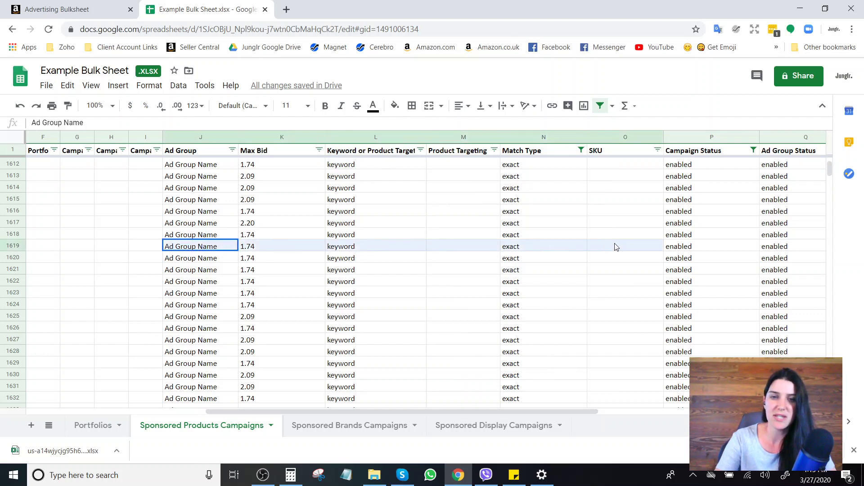
pyautogui.click(534, 249)
pyautogui.click(356, 251)
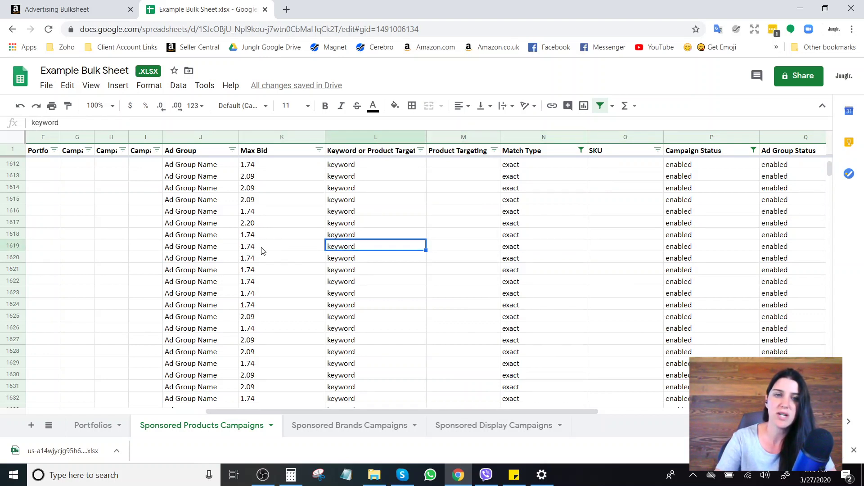
pyautogui.click(263, 250)
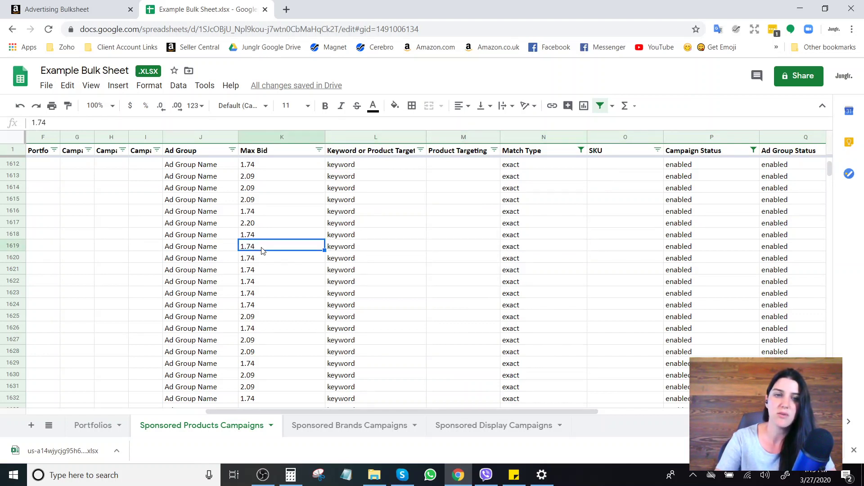
pyautogui.click(206, 247)
# Trace the row 1619 record from its Campaign 10 entry across to the match type.
pyautogui.moveTo(361, 414); pyautogui.dragTo(280, 426)
pyautogui.hscroll(-3, 537, 298)
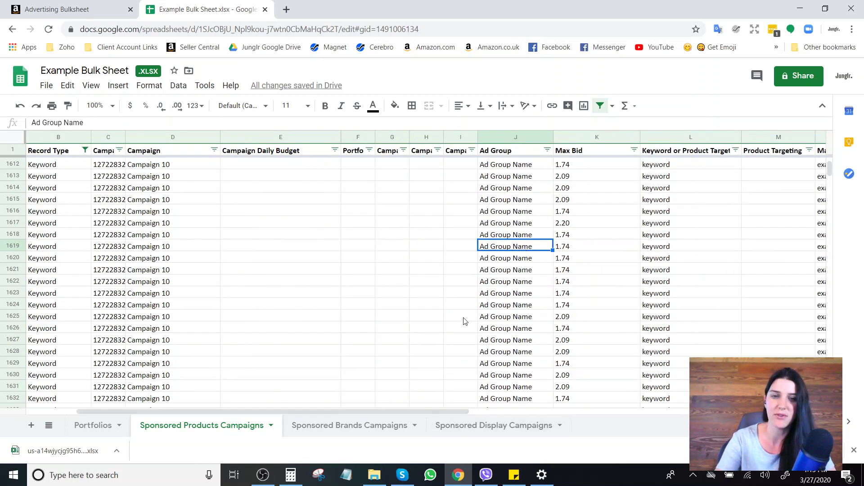
pyautogui.click(161, 246)
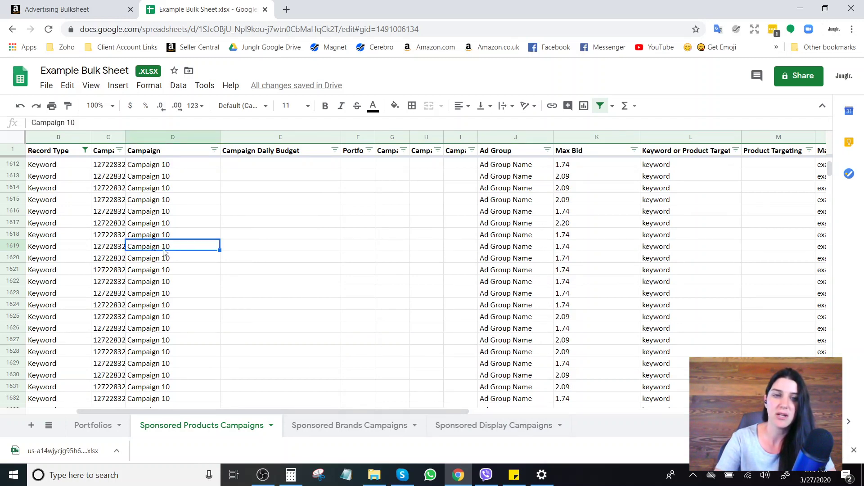
pyautogui.moveTo(268, 411); pyautogui.dragTo(286, 412)
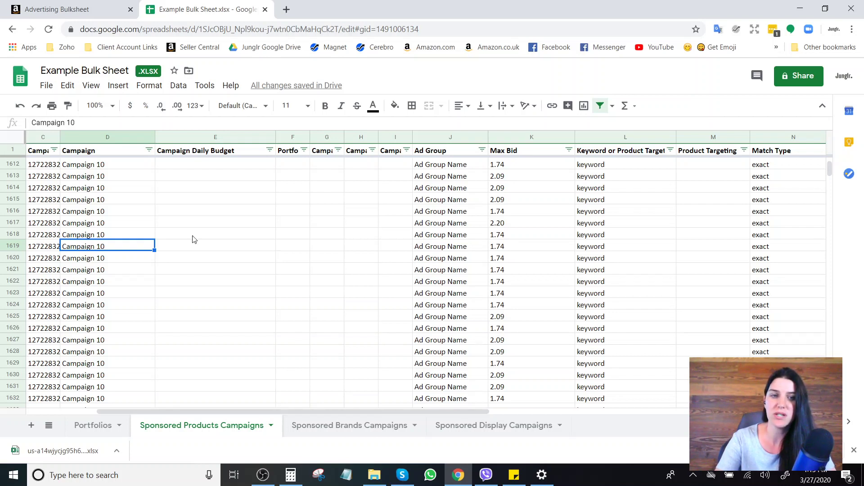
pyautogui.moveTo(141, 249); pyautogui.dragTo(774, 242)
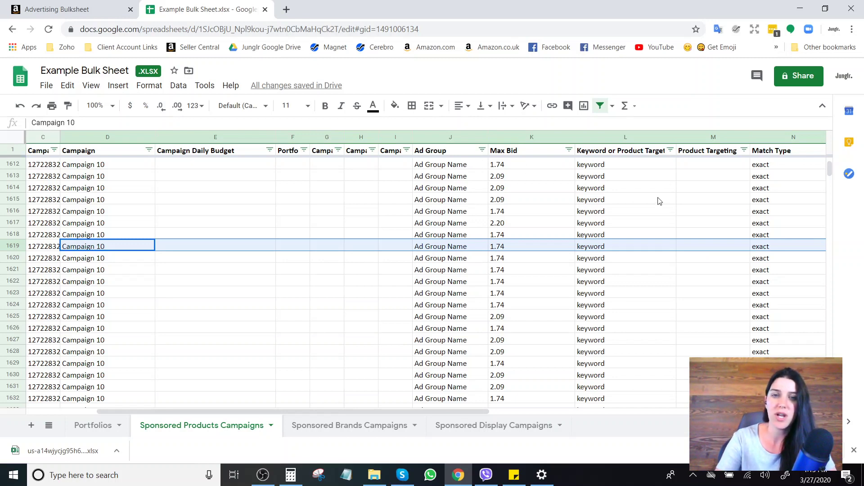
pyautogui.moveTo(455, 411); pyautogui.dragTo(522, 412)
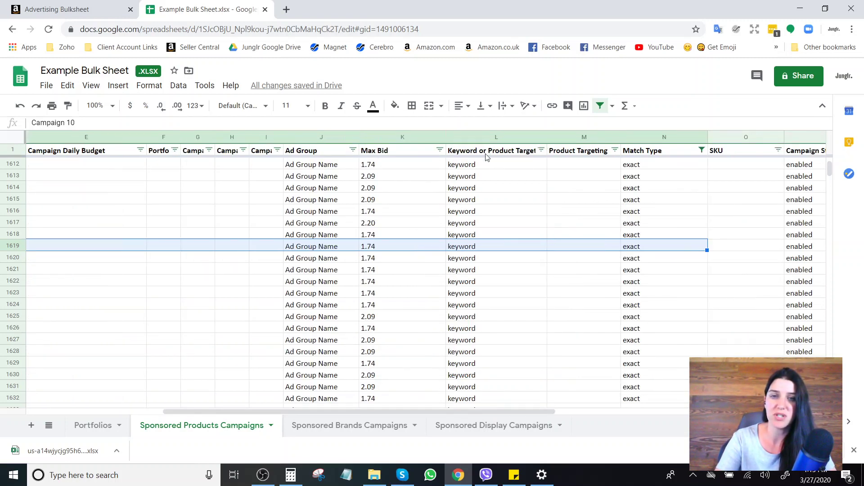
# Clear all values in the Keyword or Product Targeting filter, search them for "keyw", and empty the search.
pyautogui.click(542, 150)
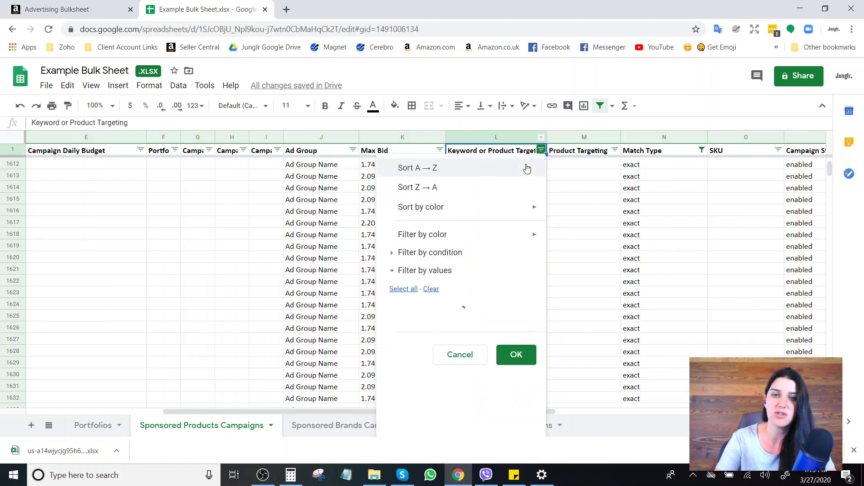
pyautogui.click(432, 289)
pyautogui.click(443, 319)
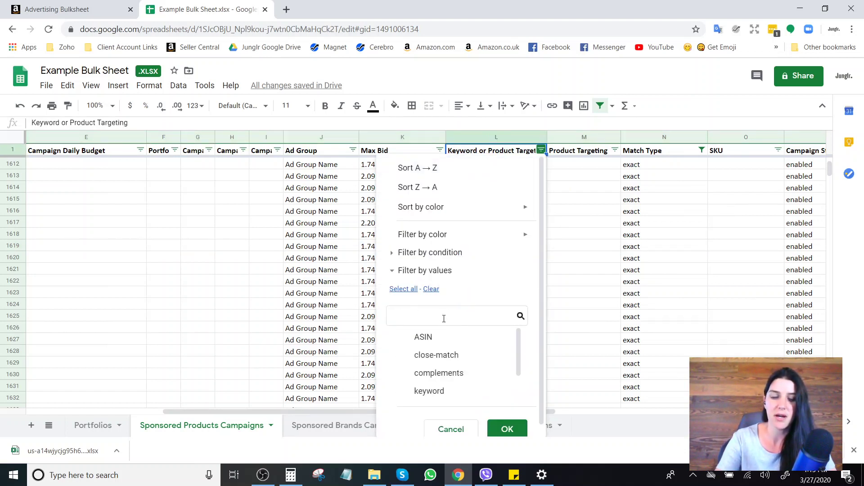
pyautogui.write('key')
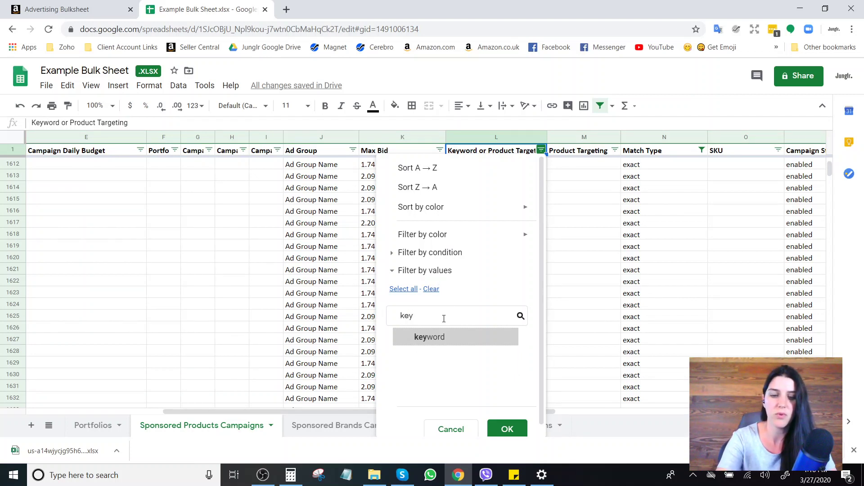
pyautogui.write('w')
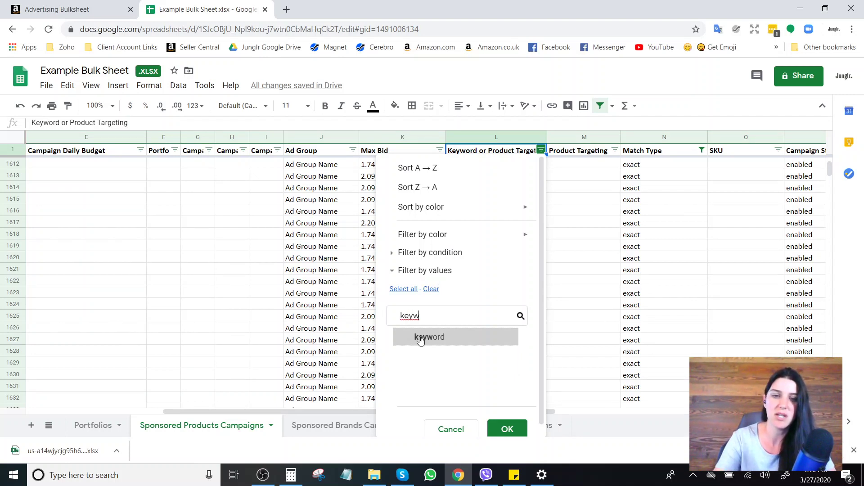
pyautogui.moveTo(420, 317); pyautogui.dragTo(385, 317)
pyautogui.press('BackSpace')
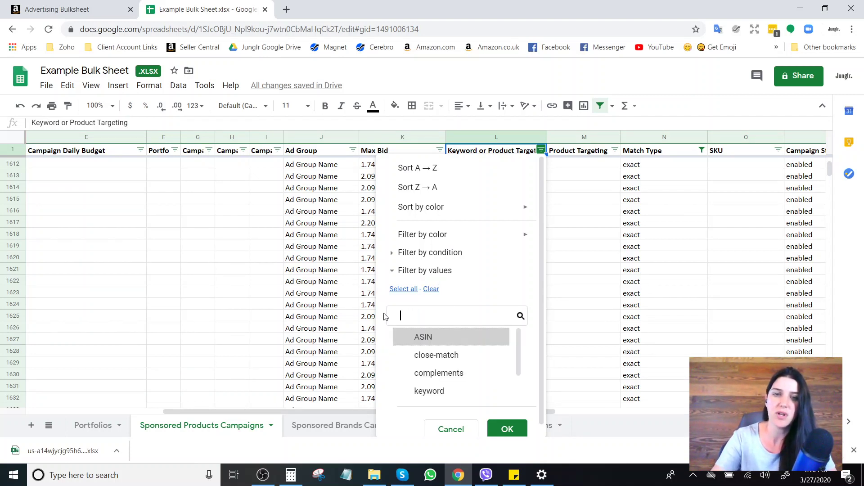
# Try the Text contains and Text is exactly conditions in the Keyword or Product Targeting filter, and close it without applying.
pyautogui.click(423, 252)
pyautogui.click(434, 276)
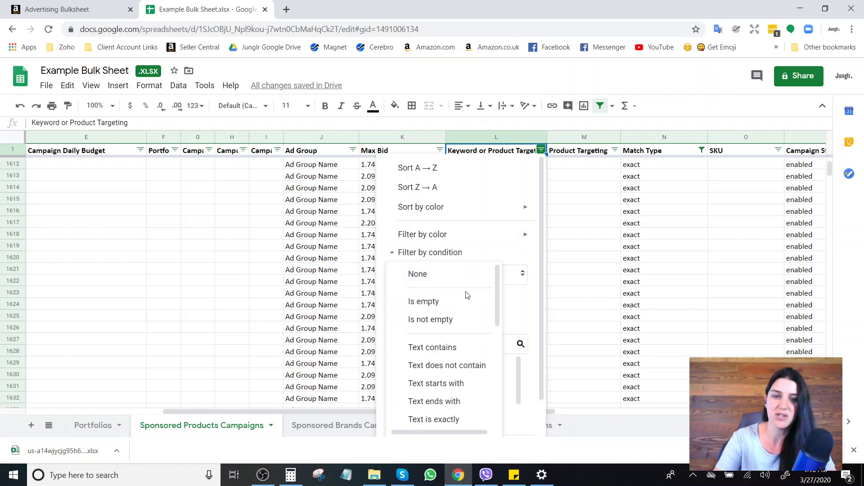
pyautogui.scroll(-1, 465, 294)
pyautogui.click(445, 291)
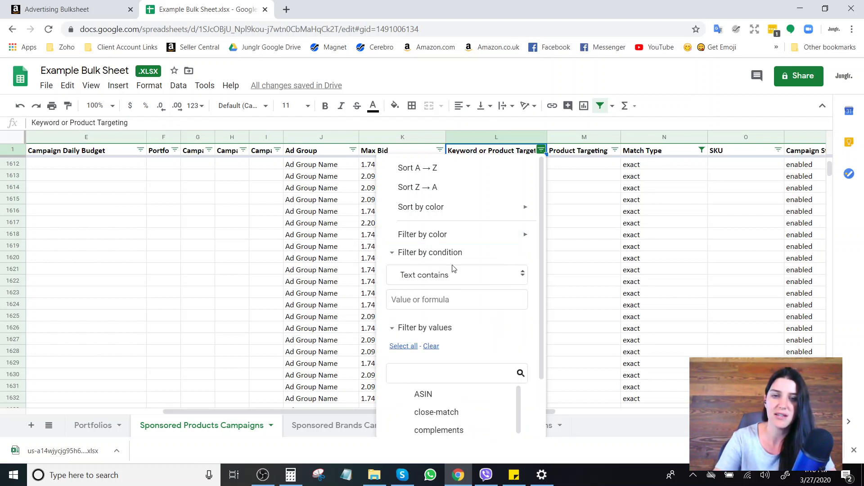
pyautogui.click(454, 271)
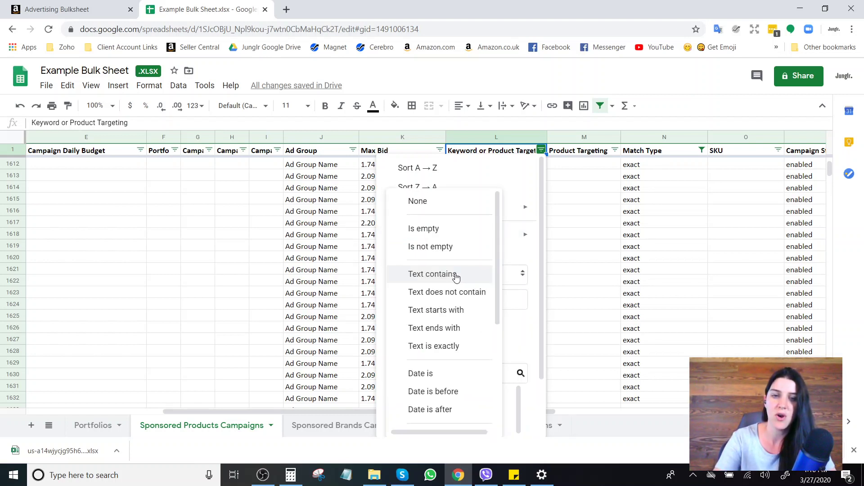
pyautogui.click(465, 346)
pyautogui.click(425, 300)
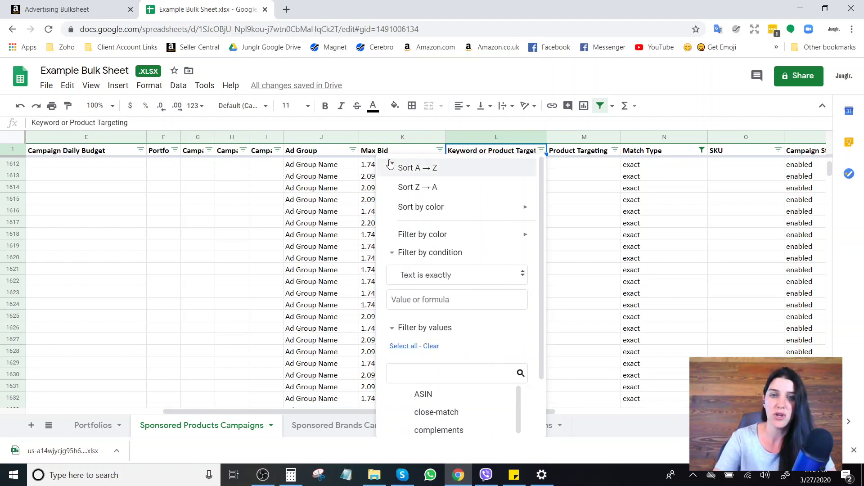
pyautogui.click(590, 296)
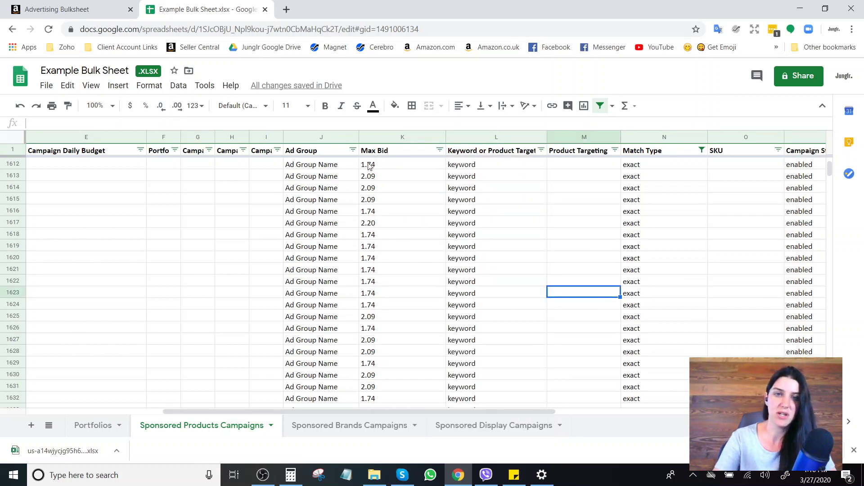
# Look over the Max Bid values of the exact match keywords in rows 1612 to 1632.
pyautogui.moveTo(387, 166); pyautogui.dragTo(380, 398)
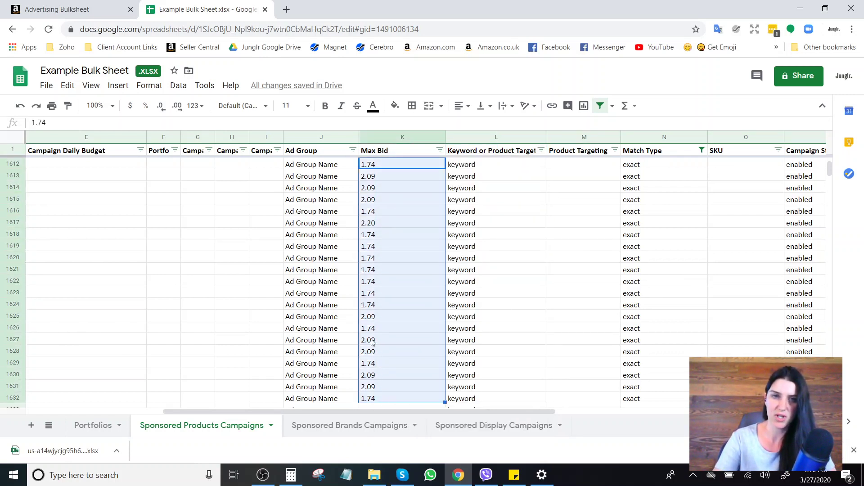
pyautogui.click(352, 150)
pyautogui.click(418, 356)
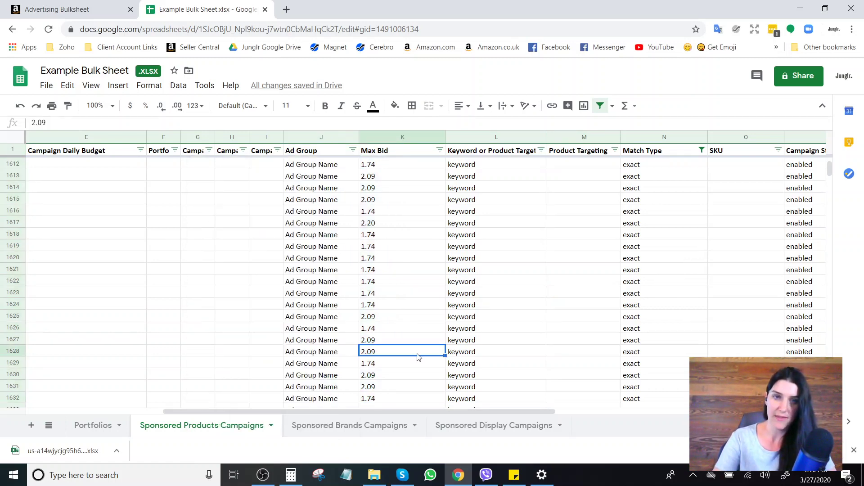
pyautogui.moveTo(409, 411)
pyautogui.mouseDown()
pyautogui.moveTo(266, 413)
pyautogui.moveTo(420, 412)
pyautogui.mouseUp()
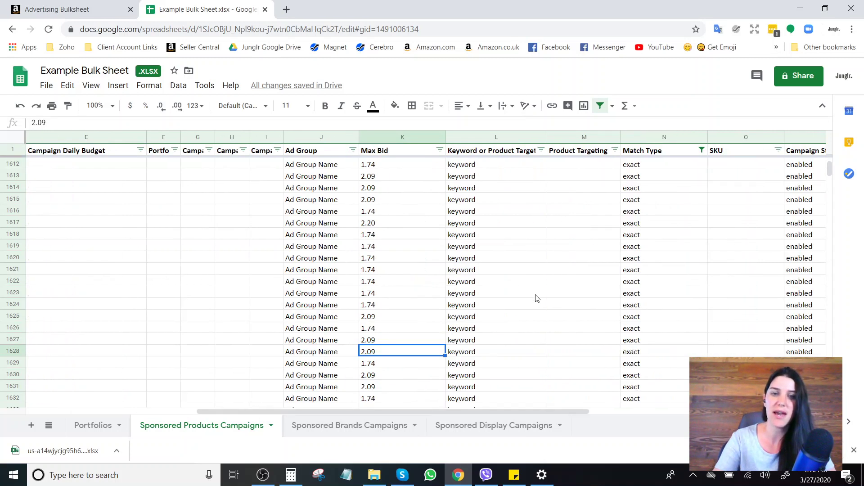
# Review the whole Max Bid column against the record types, campaigns and targeting of the product targeting and keyword records.
pyautogui.click(388, 134)
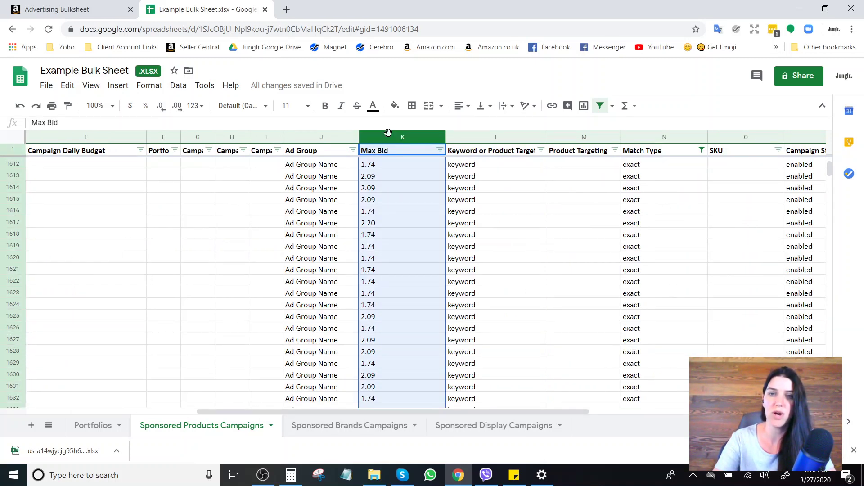
pyautogui.scroll(-3, 443, 331)
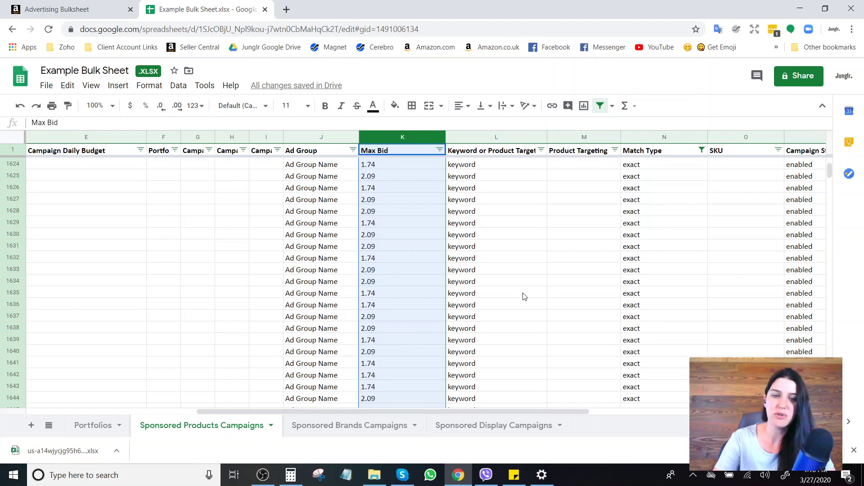
pyautogui.scroll(6, 487, 273)
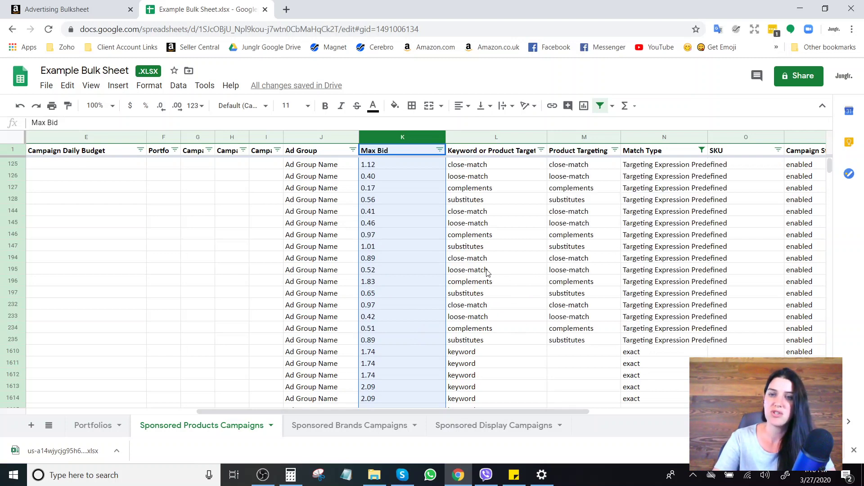
pyautogui.moveTo(457, 412); pyautogui.dragTo(303, 422)
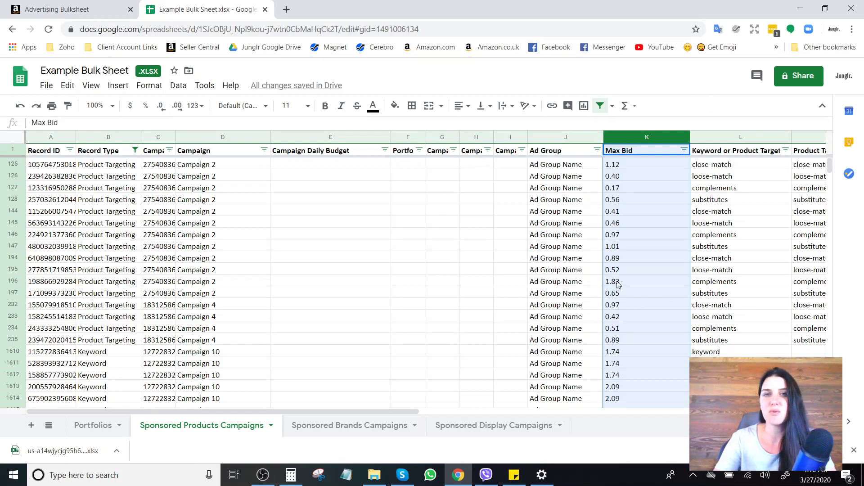
pyautogui.moveTo(379, 410); pyautogui.dragTo(508, 404)
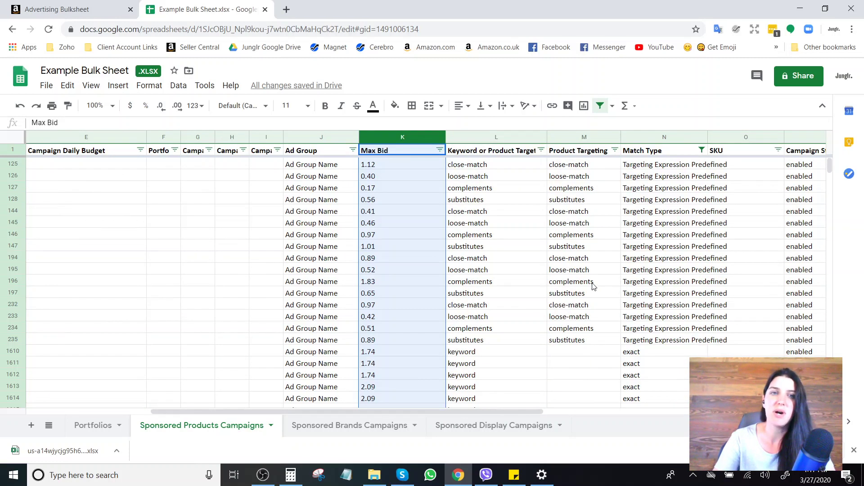